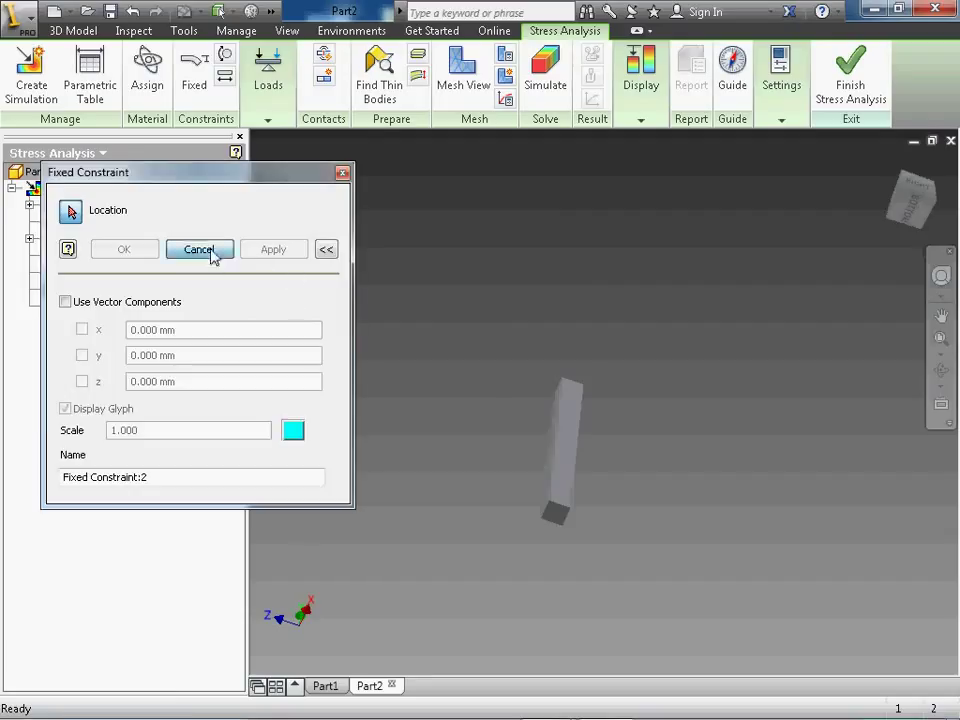
- Apply a 10000 N force load to the column's top end face
{"action": "middle_click_drag", "start_coordinate": [471, 401], "coordinate": [508, 307], "text": "shift"}
{"action": "scroll", "coordinate": [500, 302], "scroll_direction": "up", "scroll_amount": 3}
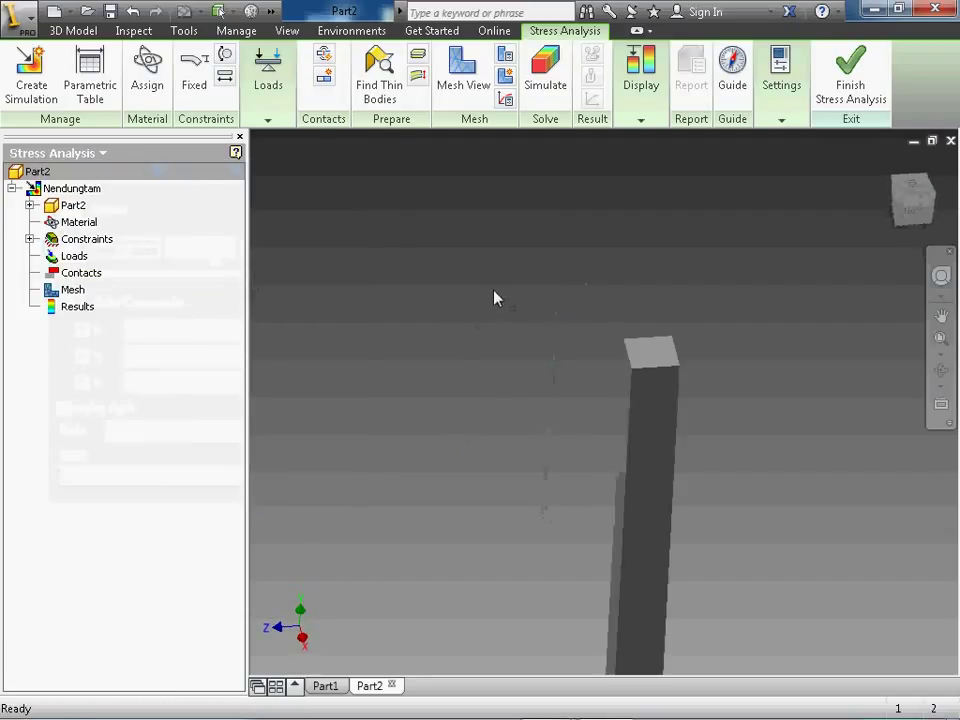
{"action": "left_click", "coordinate": [267, 118]}
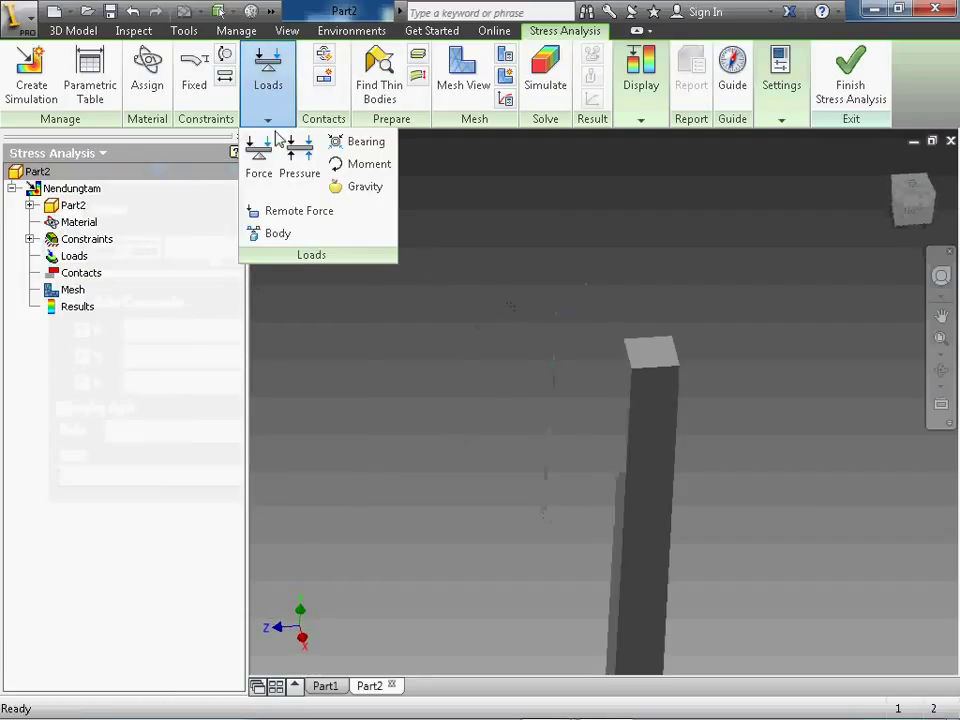
{"action": "left_click", "coordinate": [260, 174]}
{"action": "left_click_drag", "start_coordinate": [651, 219], "coordinate": [334, 315]}
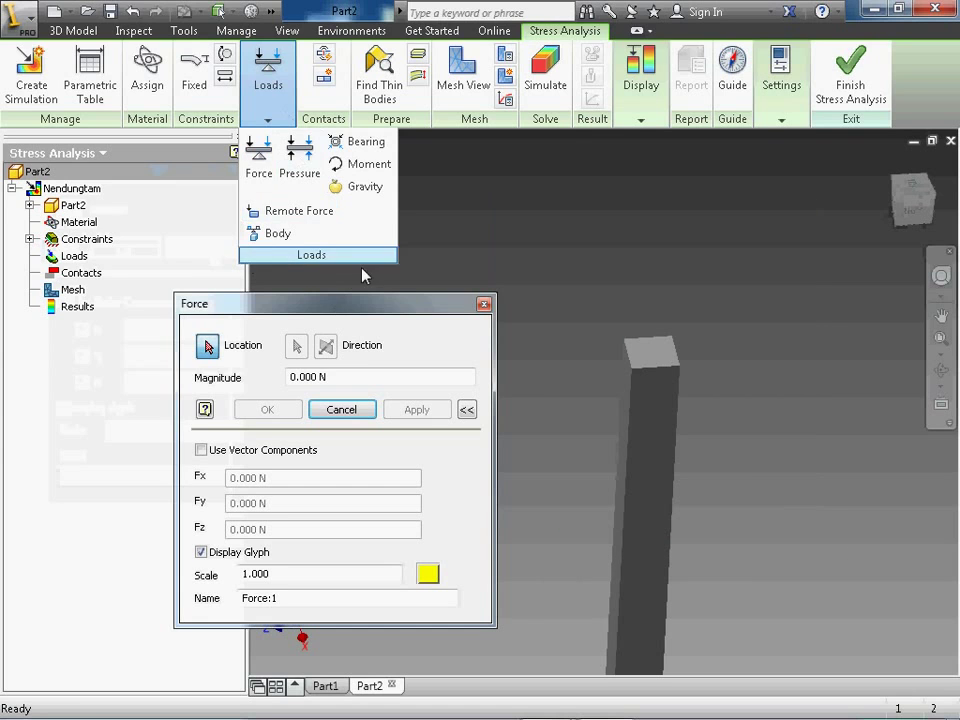
{"action": "left_click", "coordinate": [660, 364]}
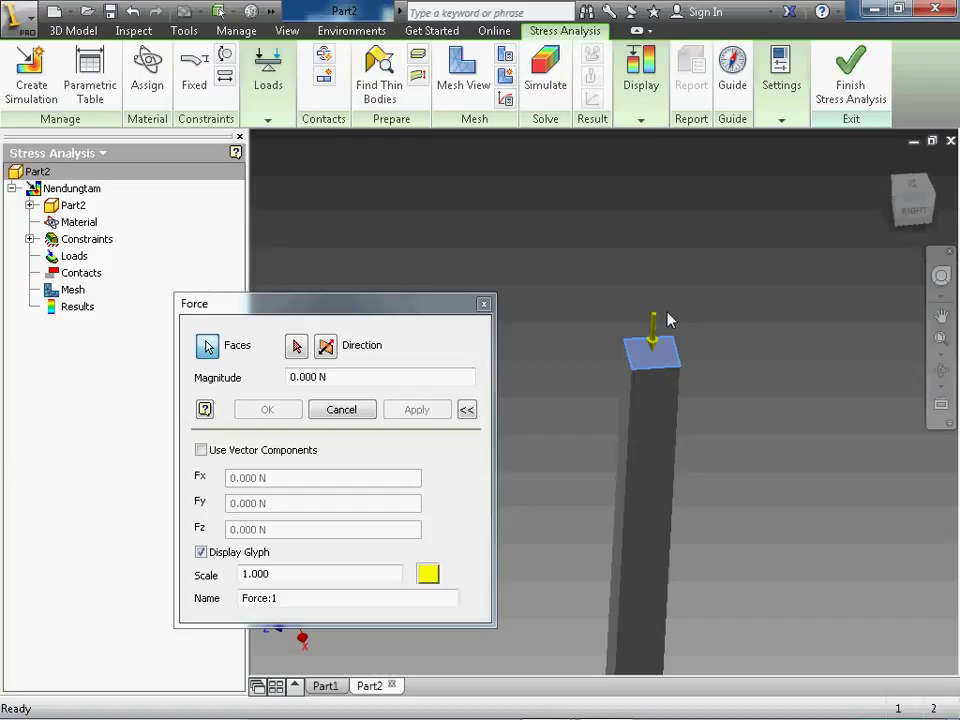
{"action": "left_click", "coordinate": [300, 382]}
{"action": "key", "text": "Home"}
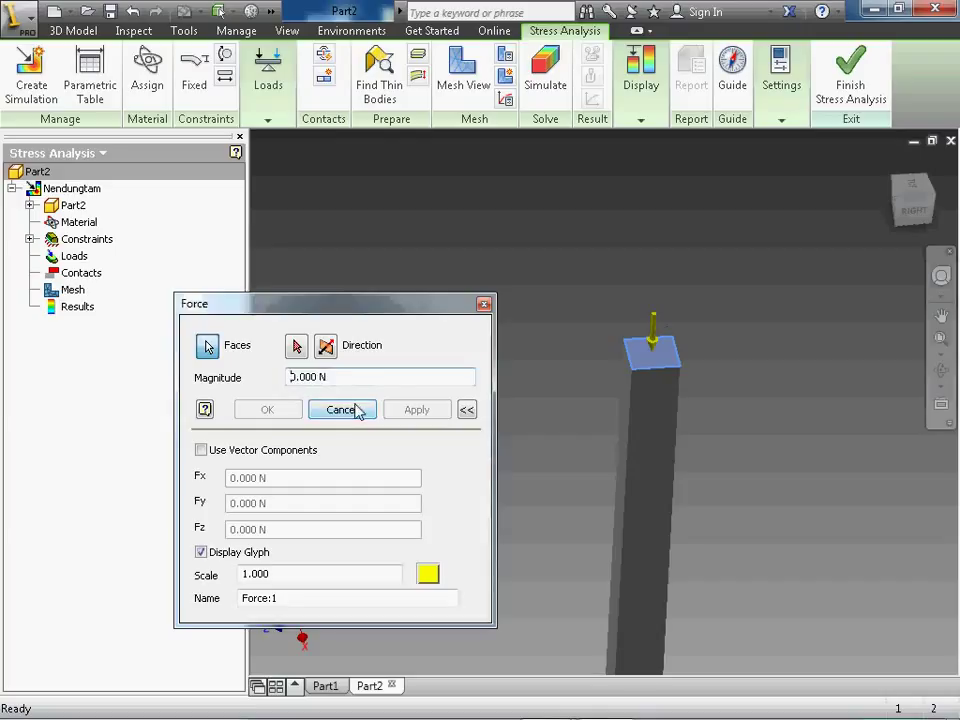
{"action": "type", "text": "1000"}
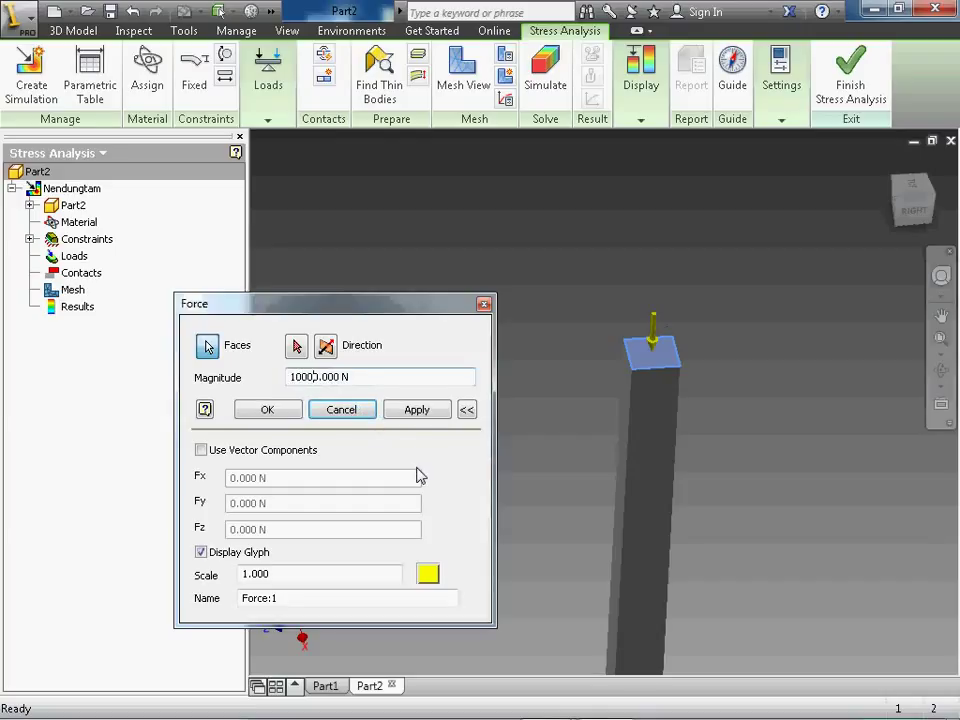
{"action": "left_click", "coordinate": [408, 418]}
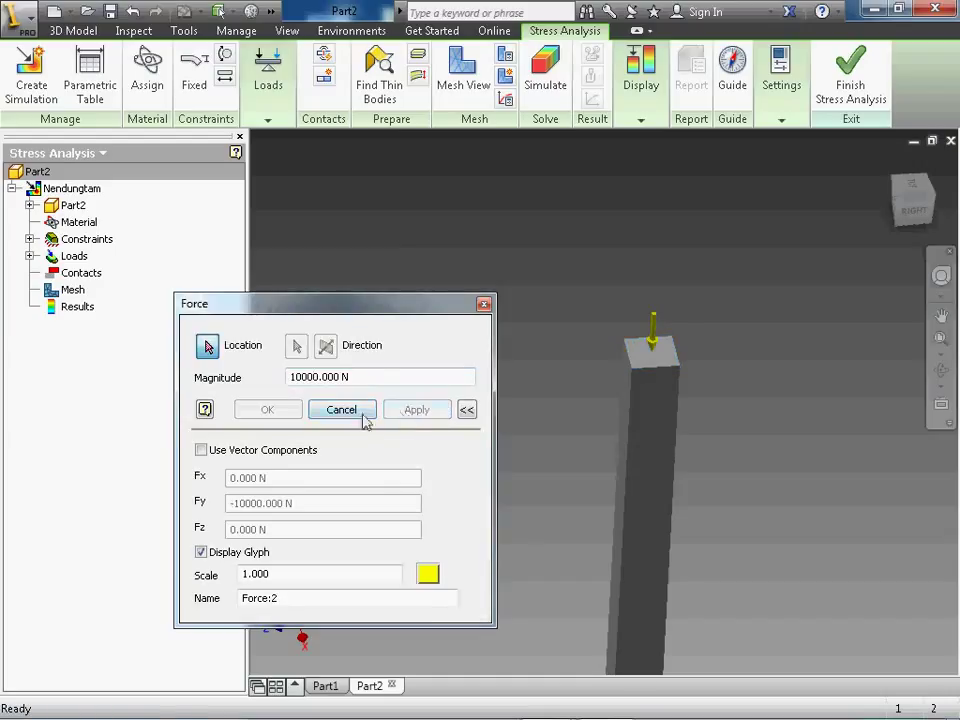
{"action": "left_click", "coordinate": [364, 411]}
- Set the mesh's average element size to 0.020 and generate the mesh on the column
{"action": "middle_click_drag", "start_coordinate": [482, 358], "coordinate": [452, 310]}
{"action": "scroll", "coordinate": [452, 310], "scroll_direction": "up", "scroll_amount": 2}
{"action": "scroll", "coordinate": [452, 310], "scroll_direction": "down", "scroll_amount": 4}
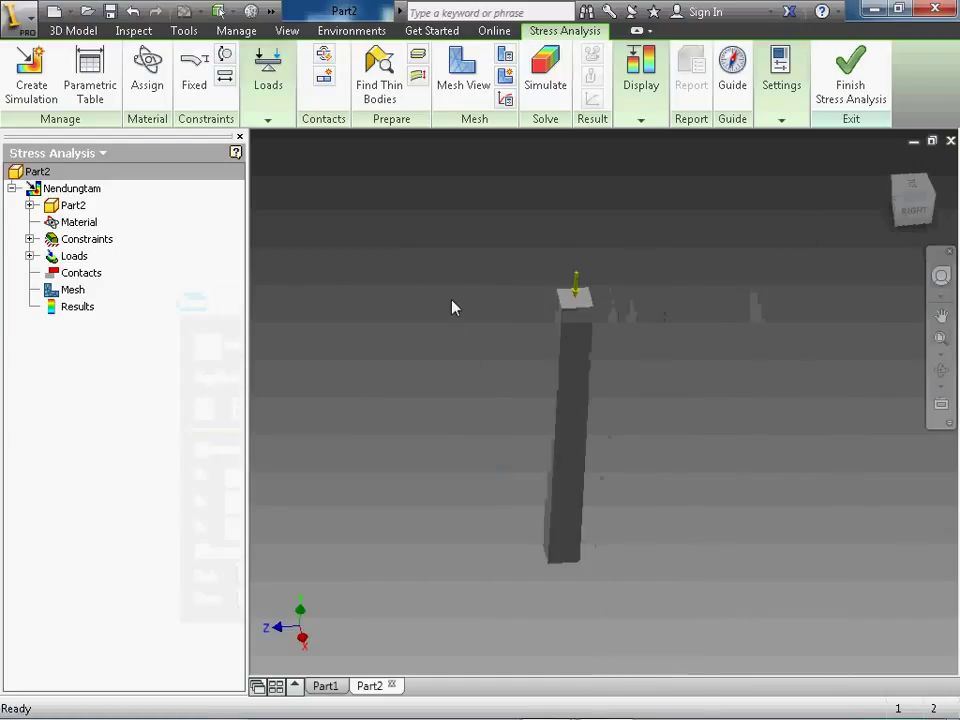
{"action": "left_click", "coordinate": [505, 60]}
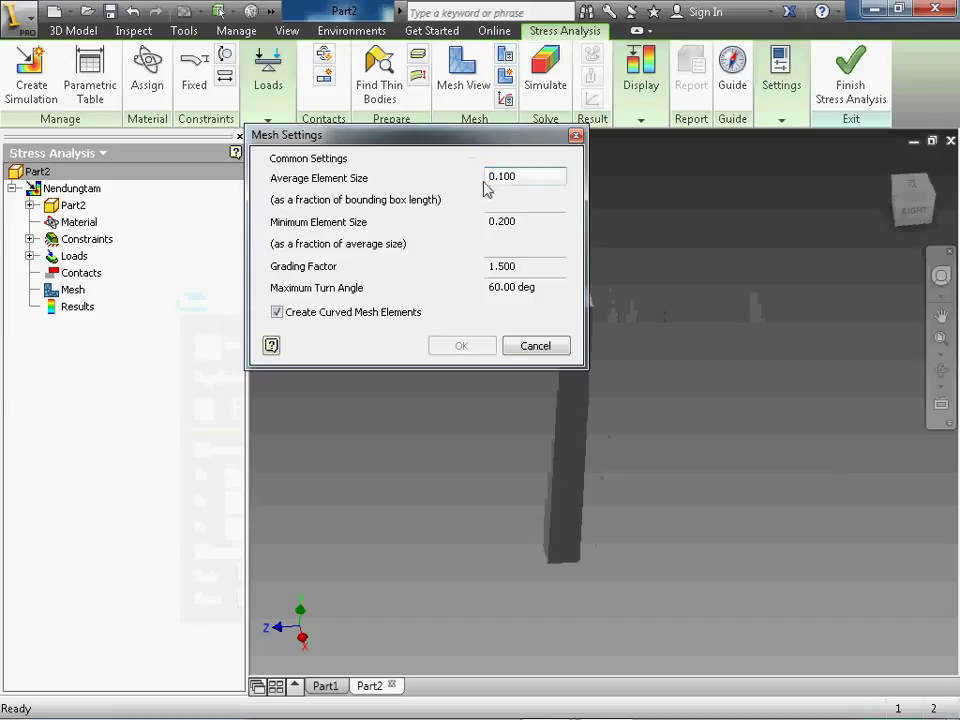
{"action": "left_click", "coordinate": [497, 177]}
{"action": "type", "text": "0"}
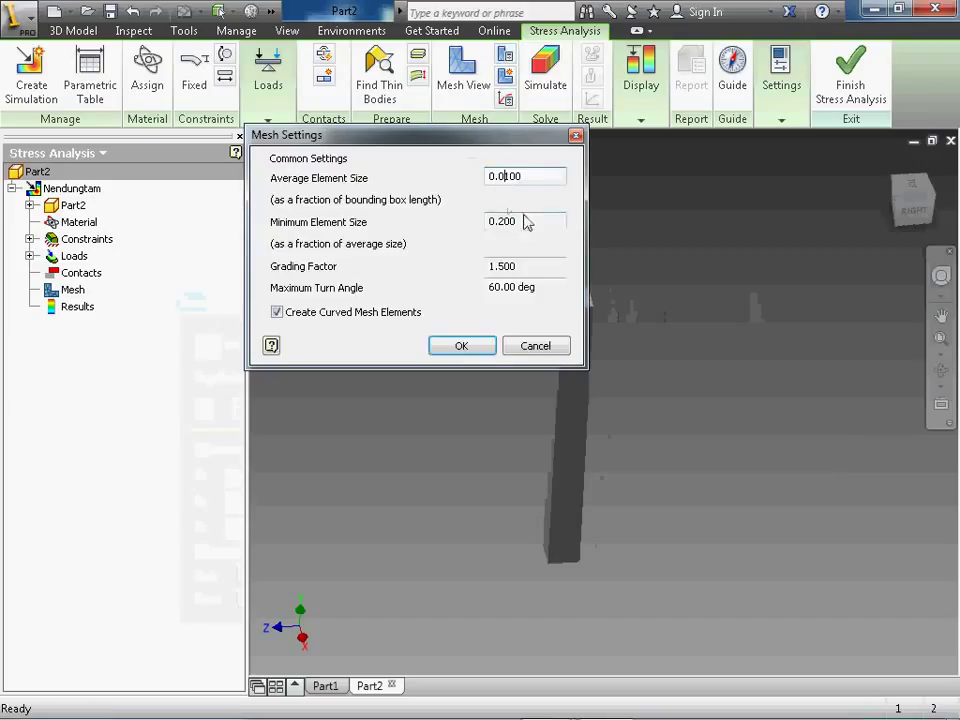
{"action": "key", "text": "Delete"}
{"action": "type", "text": "2"}
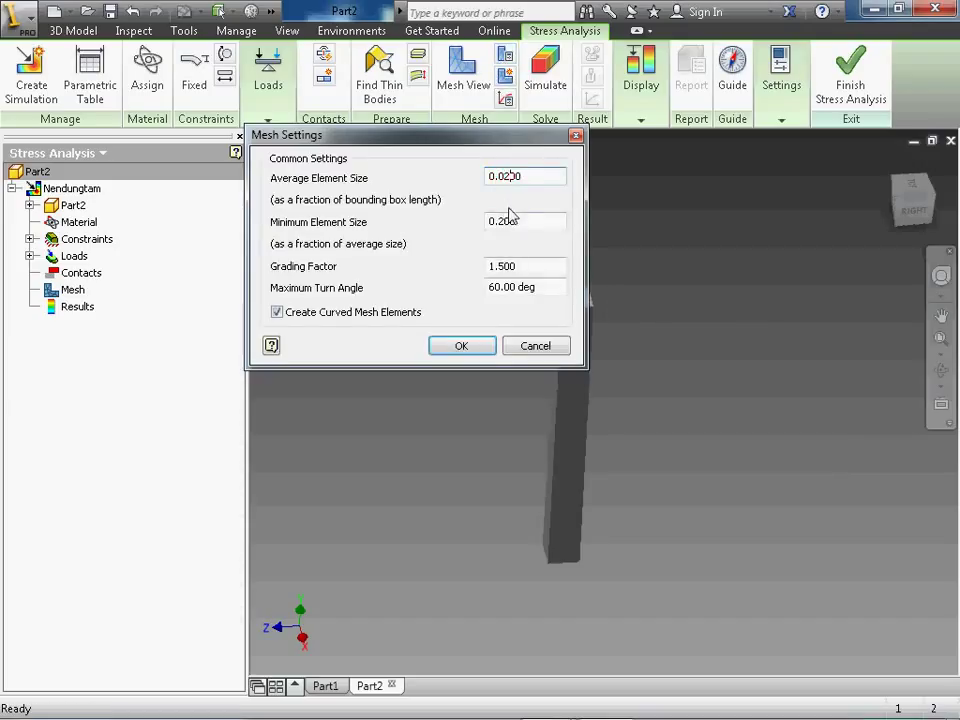
{"action": "left_click", "coordinate": [463, 345]}
{"action": "left_click", "coordinate": [463, 75]}
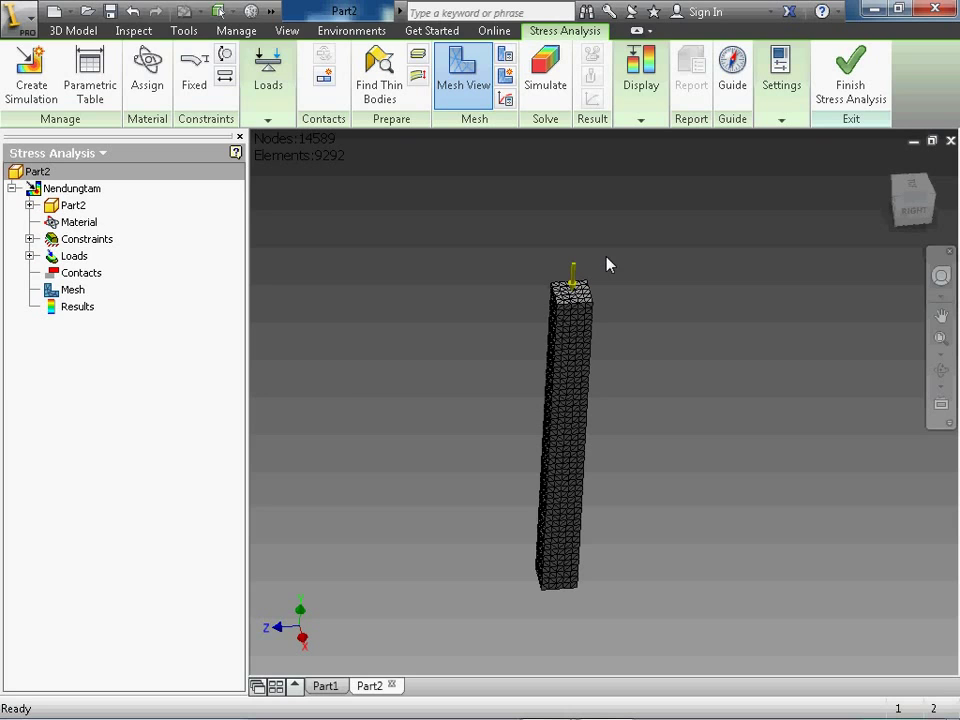
- Open Notepad and write F = 10000 N and N = 10000 N on separate lines
{"action": "key", "text": "super"}
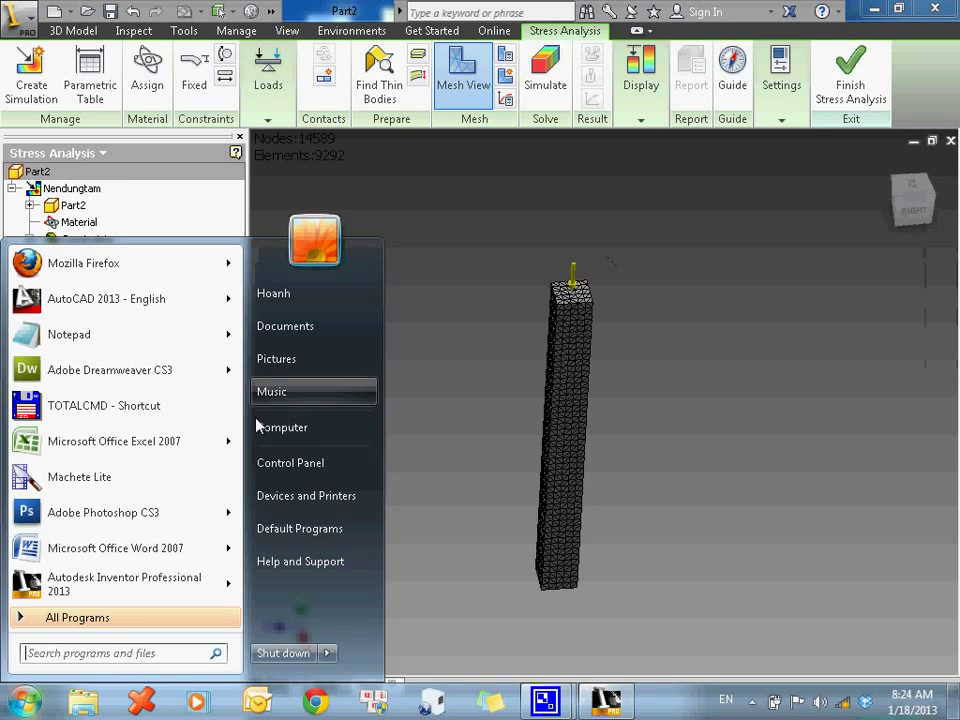
{"action": "left_click", "coordinate": [96, 338]}
{"action": "left_click_drag", "start_coordinate": [604, 253], "coordinate": [619, 441]}
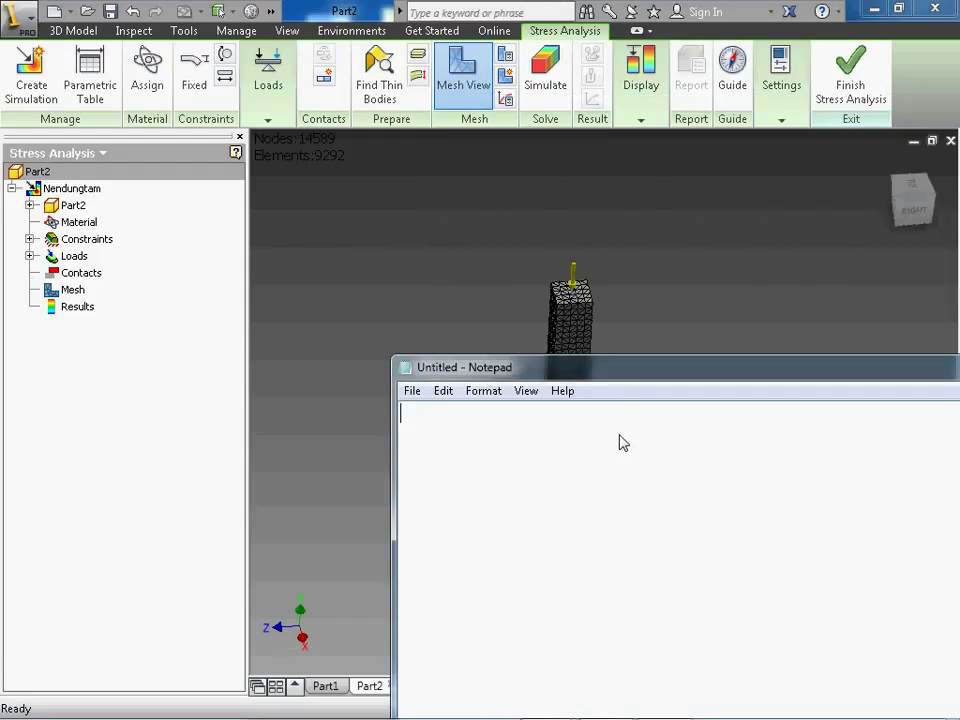
{"action": "type", "text": "F = 1000"}
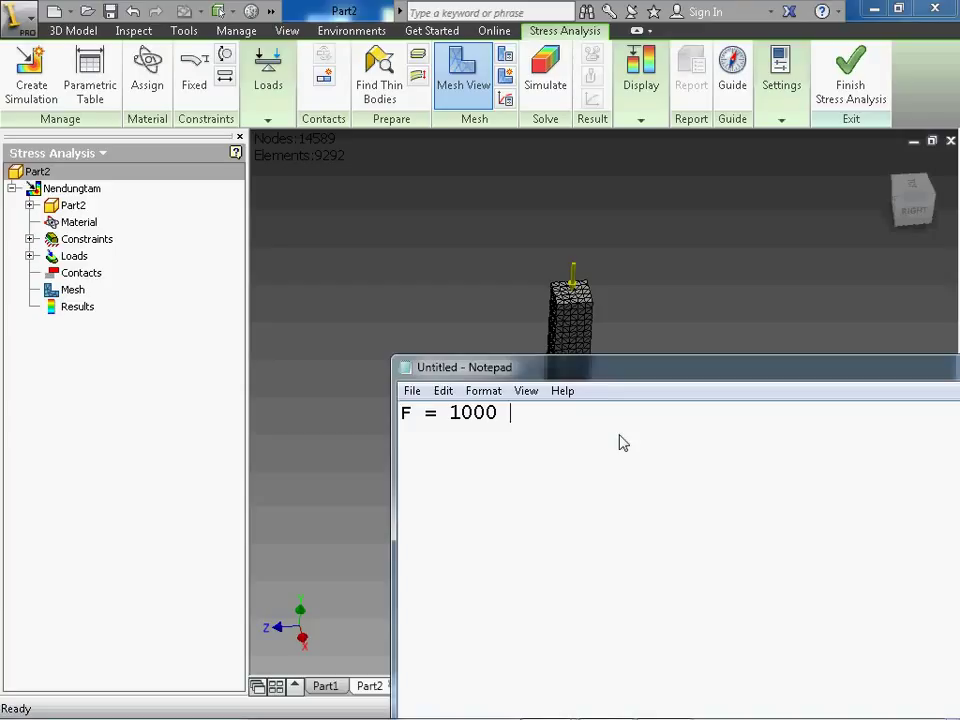
{"action": "type", "text": "0 N"}
{"action": "key", "text": "Left"}
{"action": "key", "text": "Left"}
{"action": "type", "text": "0"}
{"action": "key", "text": "End"}
{"action": "key", "text": "Return"}
{"action": "type", "text": "N = 10000 N"}
{"action": "key", "text": "Return"}
{"action": "key", "text": "Return"}
- Add the stress calculation S = 10000/(0.1x0.1) = 10000x100/1 below the force values
{"action": "type", "text": "S = "}
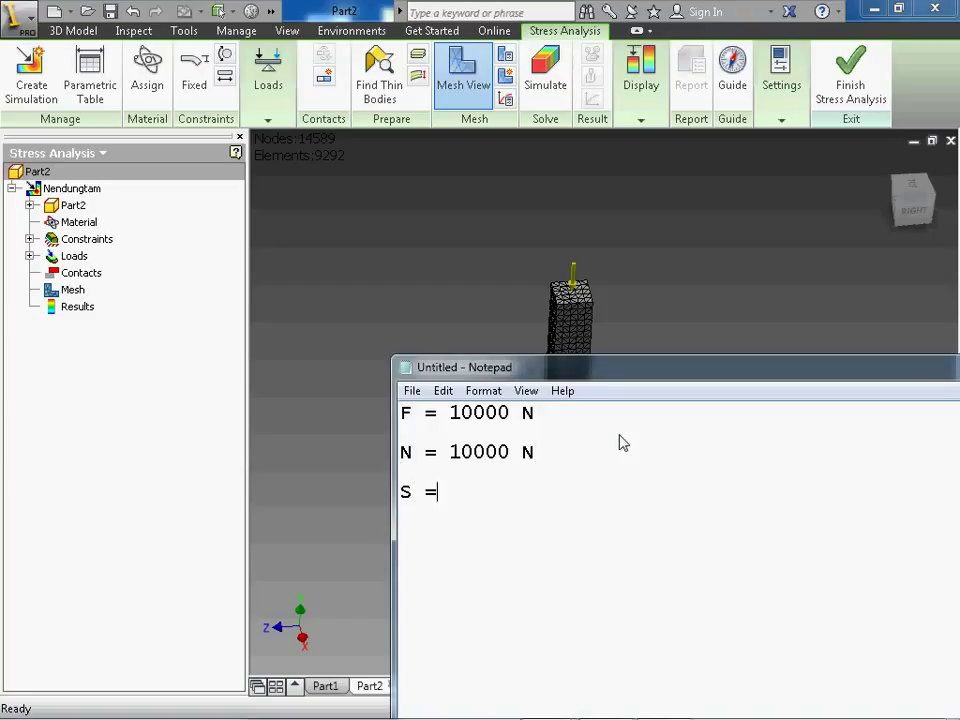
{"action": "type", "text": "10000/10"}
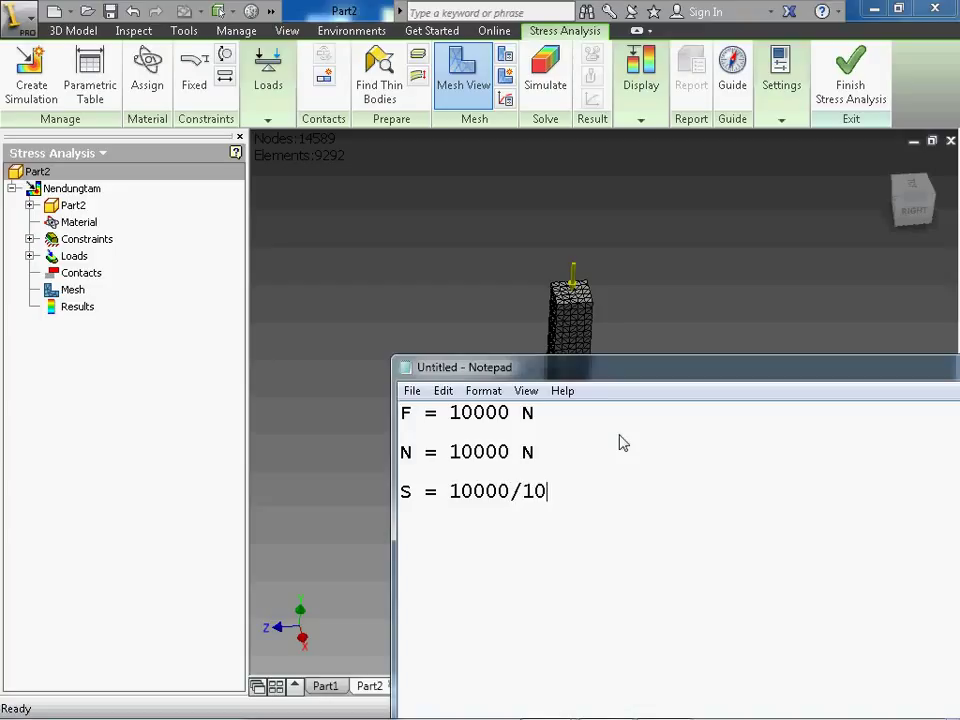
{"action": "type", "text": "0"}
{"action": "key", "text": "BackSpace"}
{"action": "key", "text": "BackSpace"}
{"action": "key", "text": "BackSpace"}
{"action": "type", "text": "0.0"}
{"action": "key", "text": "BackSpace"}
{"action": "type", "text": "1"}
{"action": "key", "text": "Left"}
{"action": "key", "text": "Left"}
{"action": "key", "text": "Left"}
{"action": "type", "text": "(0.1x0.1)"}
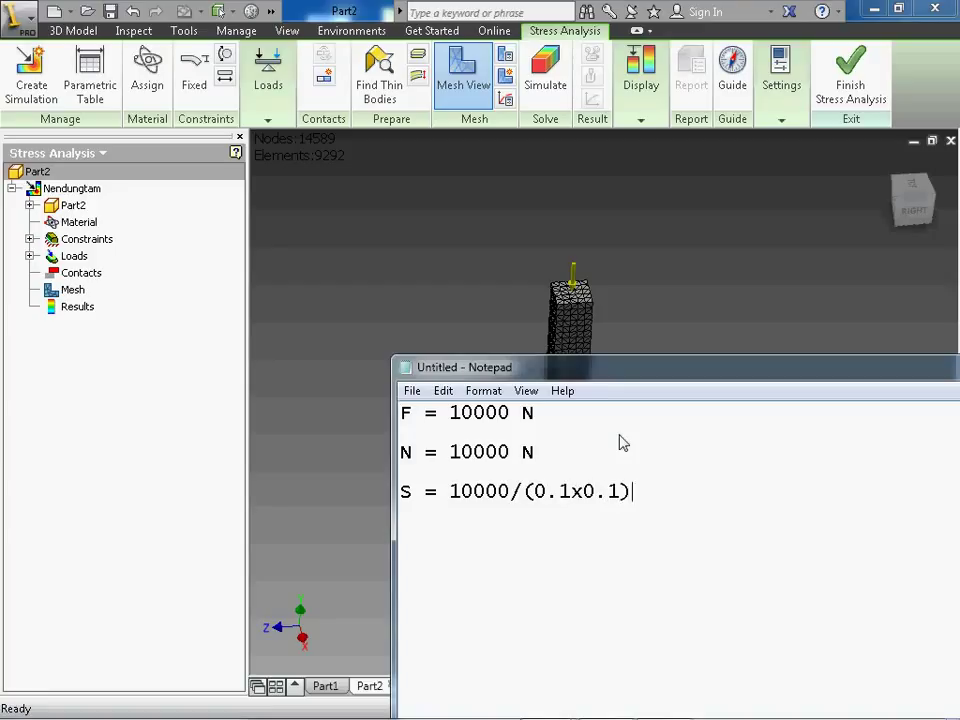
{"action": "type", "text": " ="}
{"action": "type", "text": "10000x100/1"}
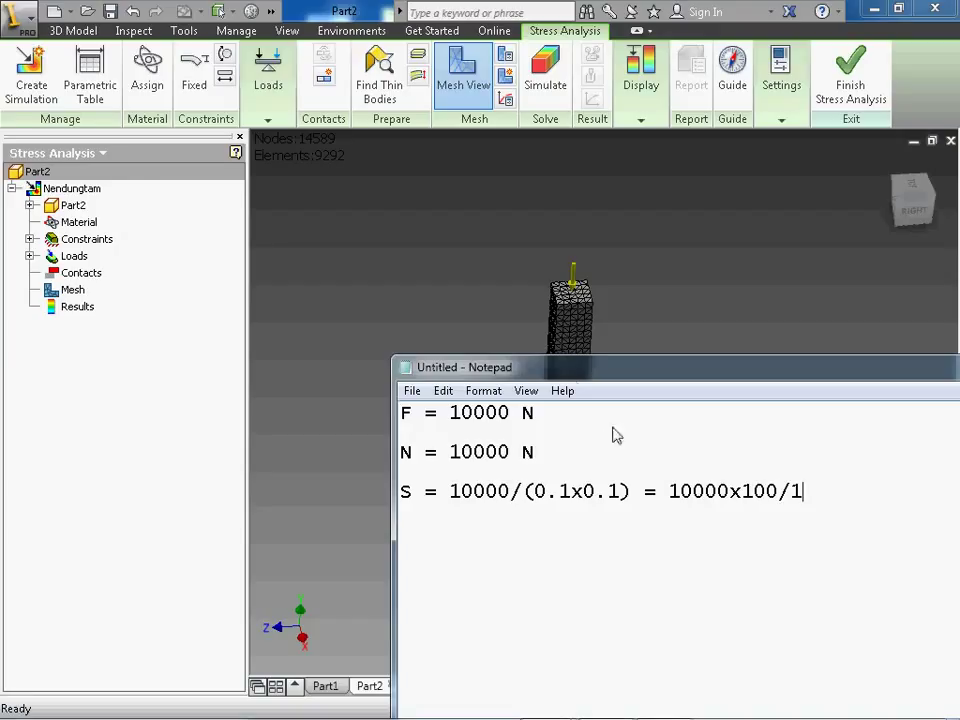
- Switch back to Autodesk Inventor and try to simulate the column
{"action": "left_click", "coordinate": [294, 10]}
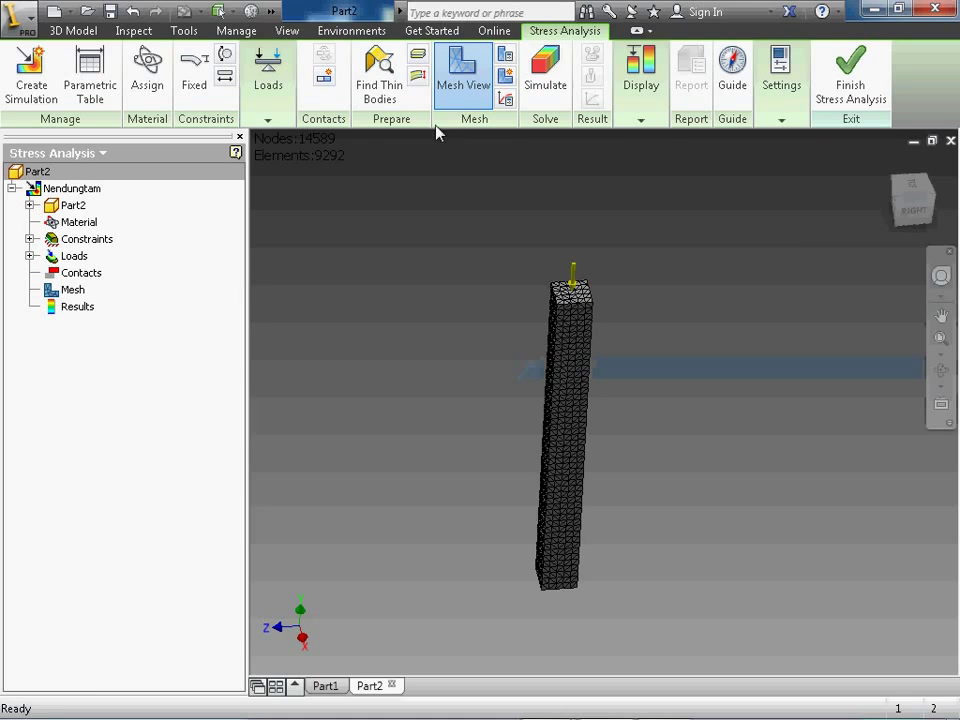
{"action": "left_click", "coordinate": [556, 80]}
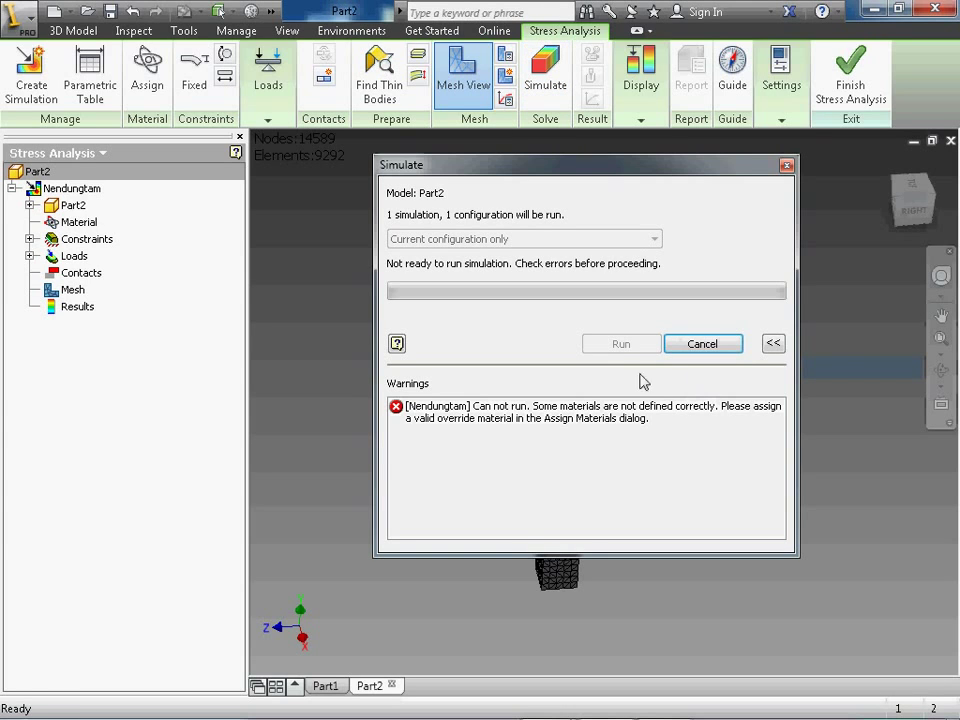
{"action": "key", "text": "Escape"}
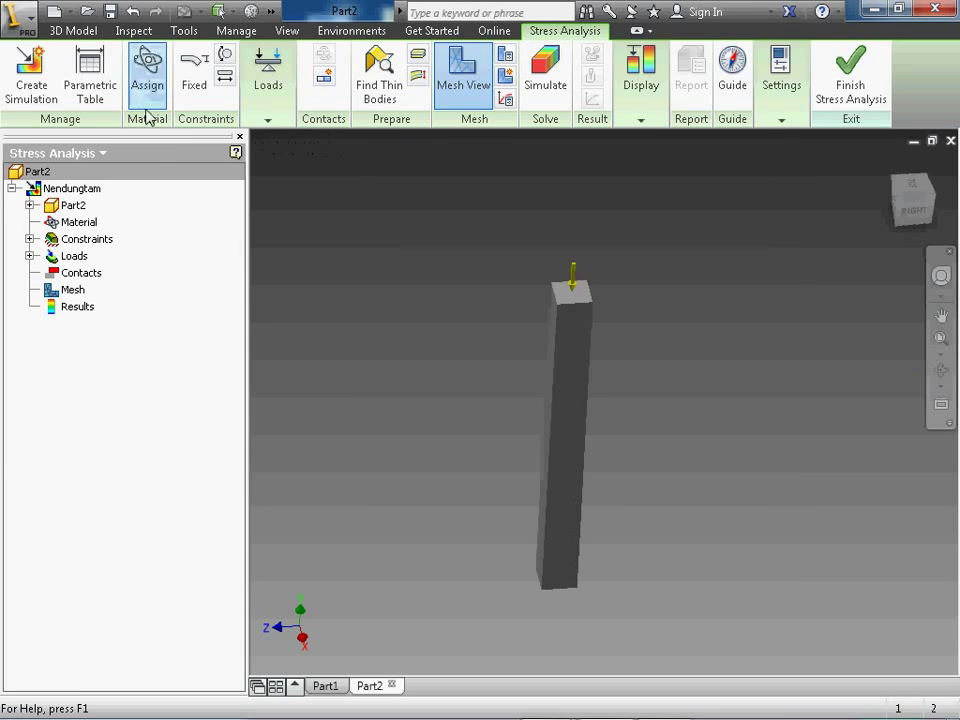
- Override Part2's material with Steel and run the simulation
{"action": "left_click", "coordinate": [146, 88]}
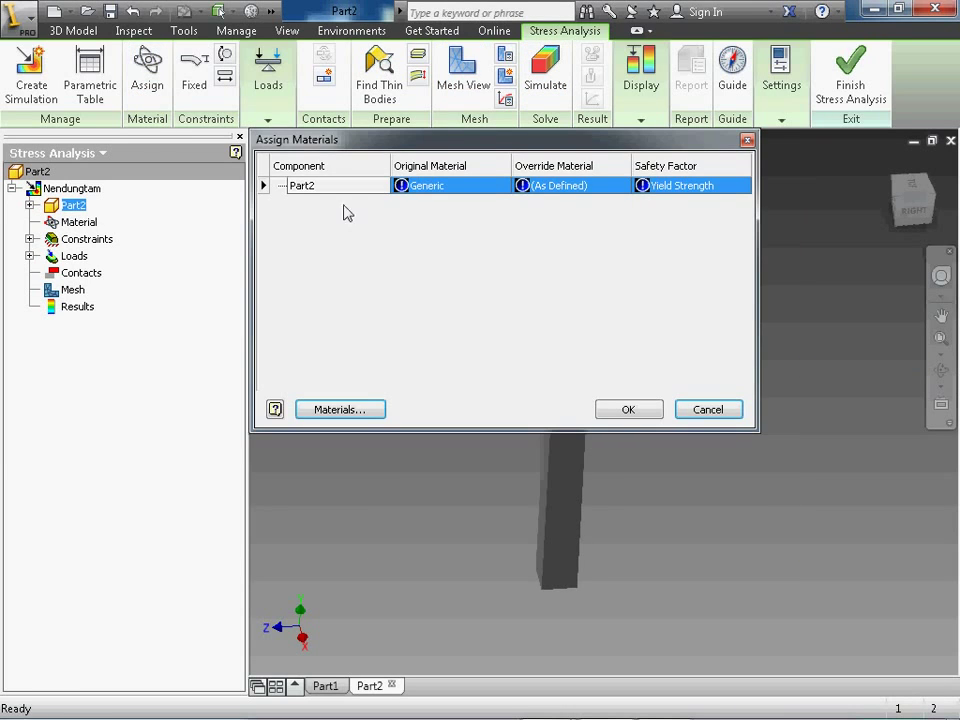
{"action": "left_click", "coordinate": [588, 190]}
{"action": "left_click", "coordinate": [588, 190]}
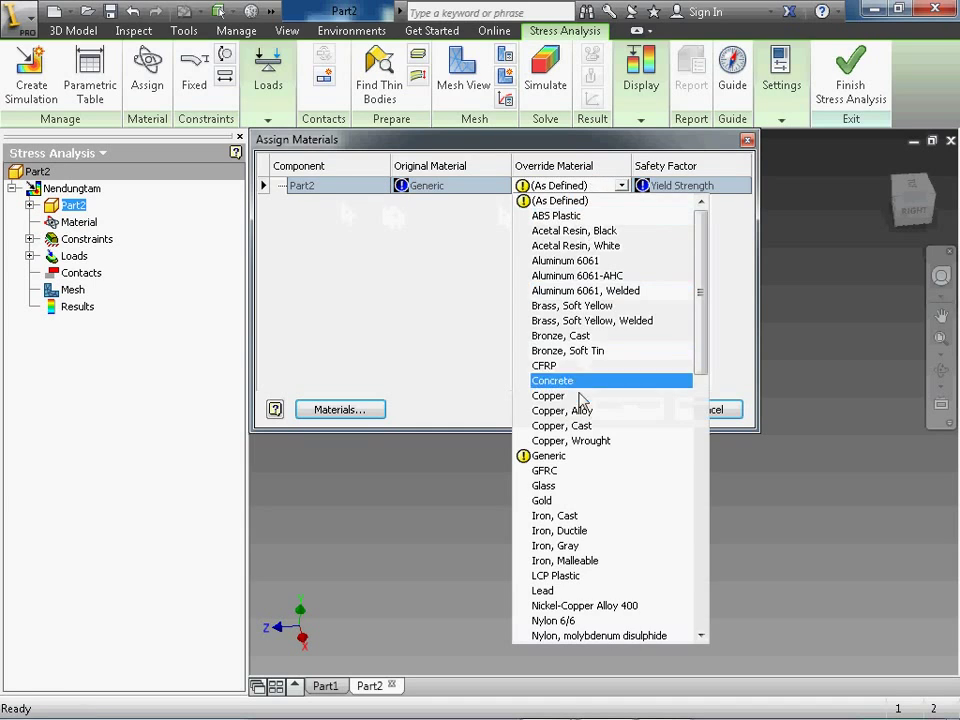
{"action": "scroll", "coordinate": [578, 400], "scroll_direction": "down", "scroll_amount": 8}
{"action": "scroll", "coordinate": [578, 400], "scroll_direction": "down", "scroll_amount": 7}
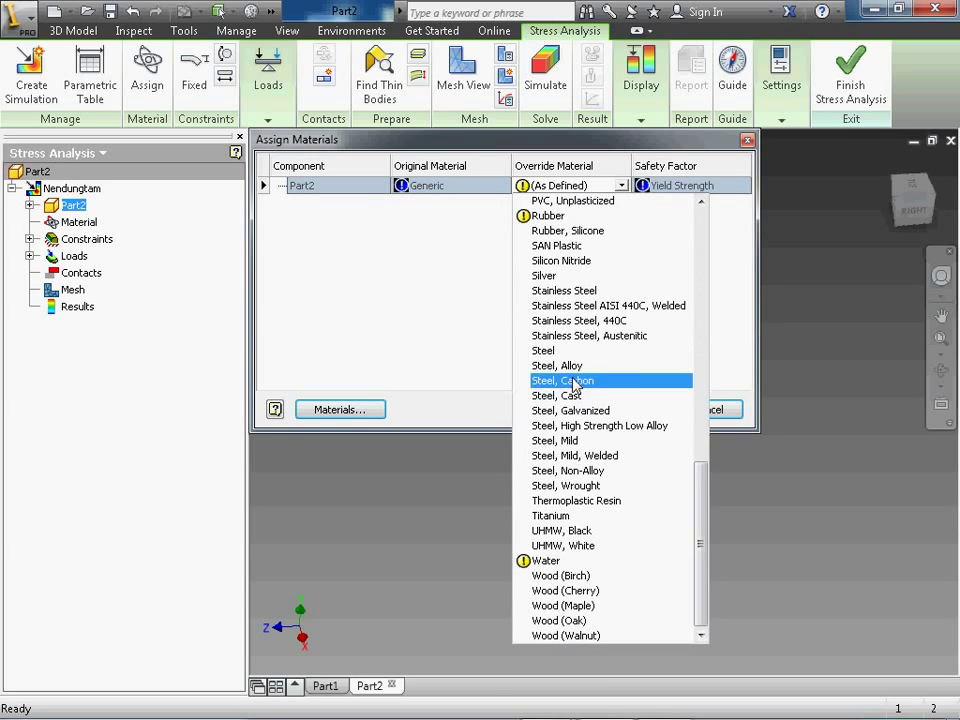
{"action": "left_click", "coordinate": [567, 351]}
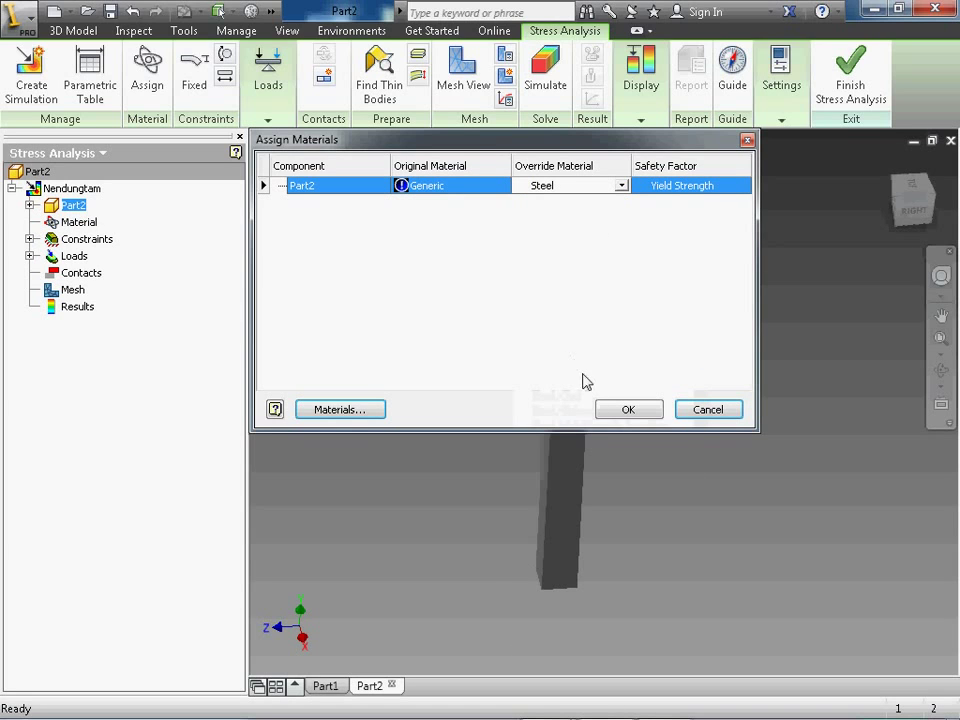
{"action": "left_click", "coordinate": [628, 413]}
{"action": "left_click", "coordinate": [546, 75]}
{"action": "left_click", "coordinate": [645, 346]}
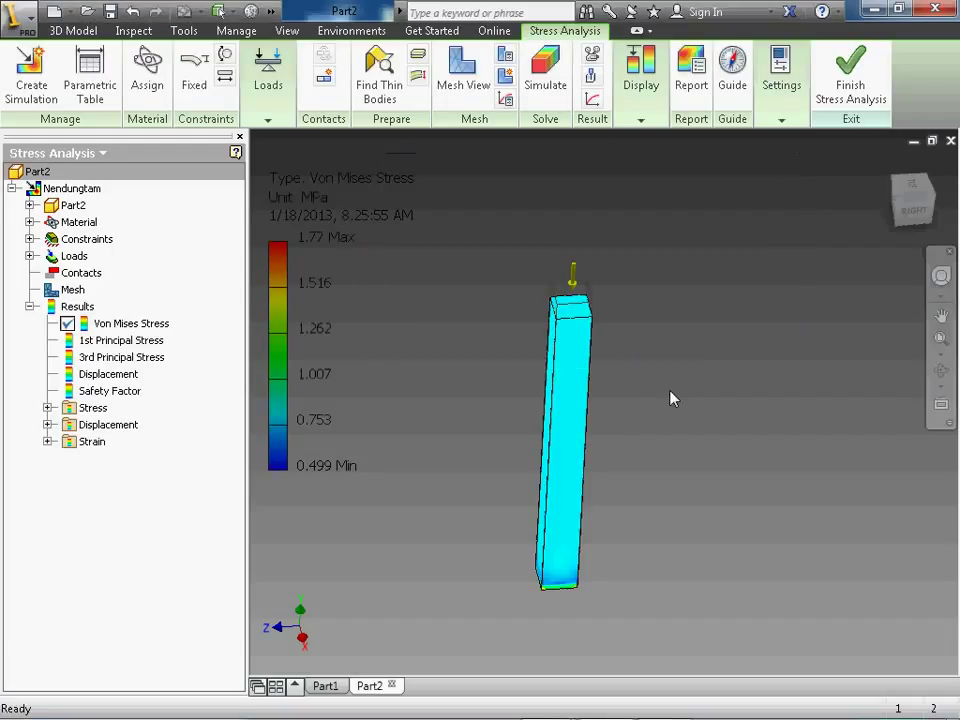
- Exit the stress analysis to orient the column to its Right view, and reopen the Stress Analysis environment
{"action": "left_click", "coordinate": [858, 85]}
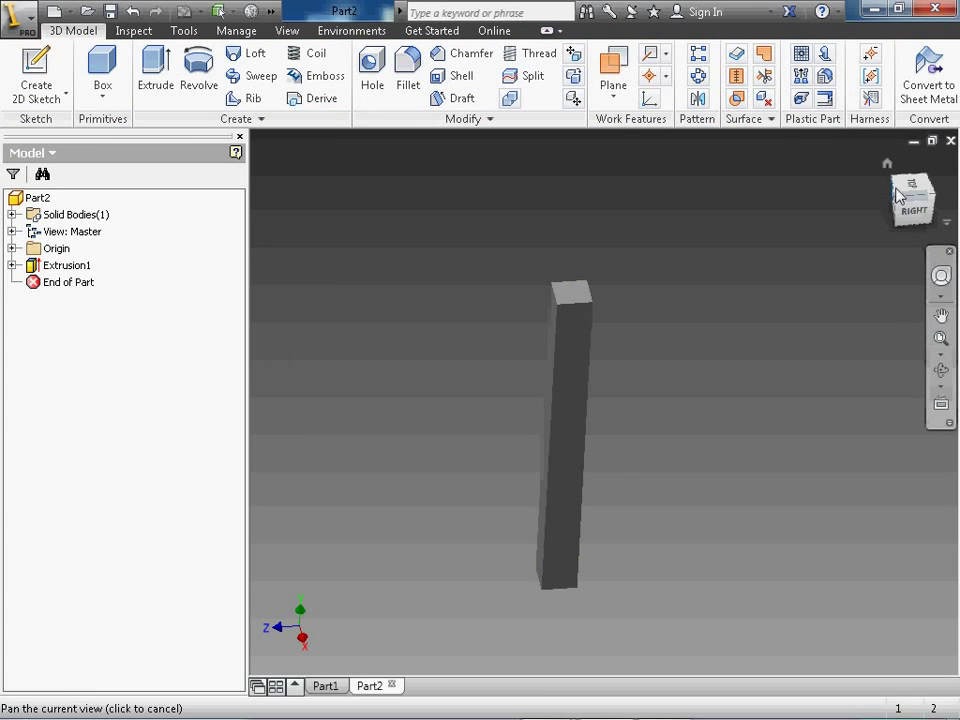
{"action": "left_click", "coordinate": [900, 208]}
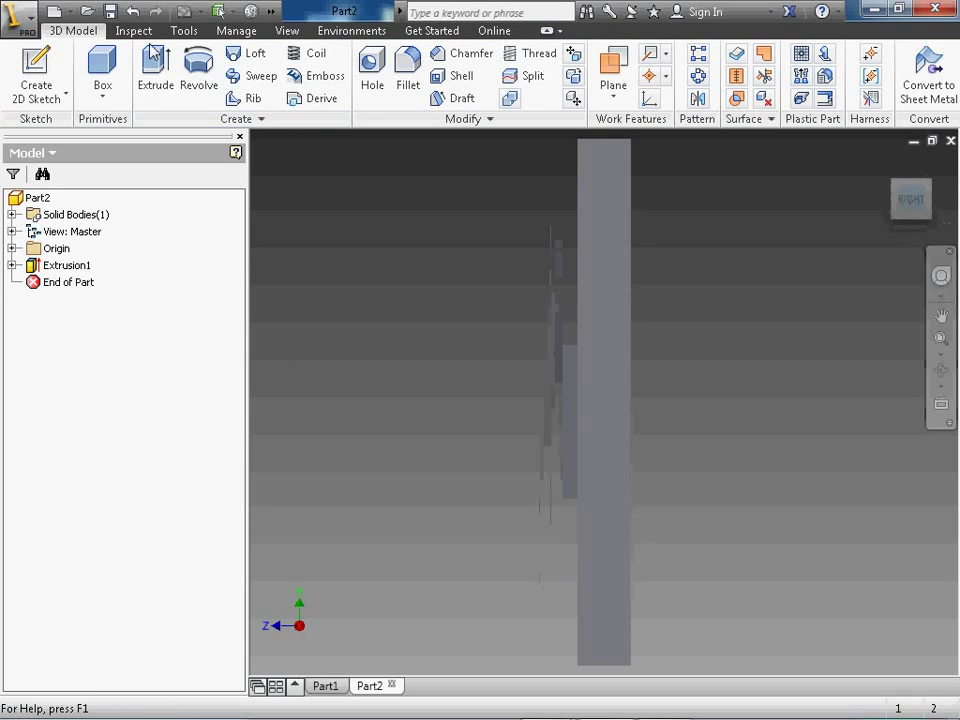
{"action": "left_click", "coordinate": [365, 30]}
{"action": "left_click", "coordinate": [24, 80]}
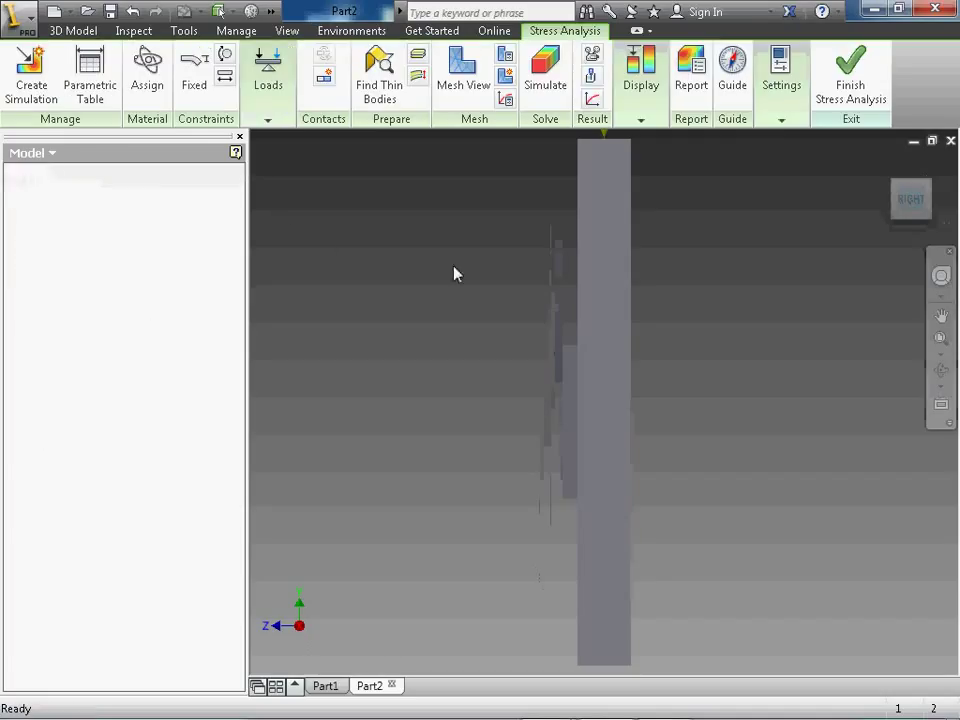
{"action": "left_click", "coordinate": [642, 120]}
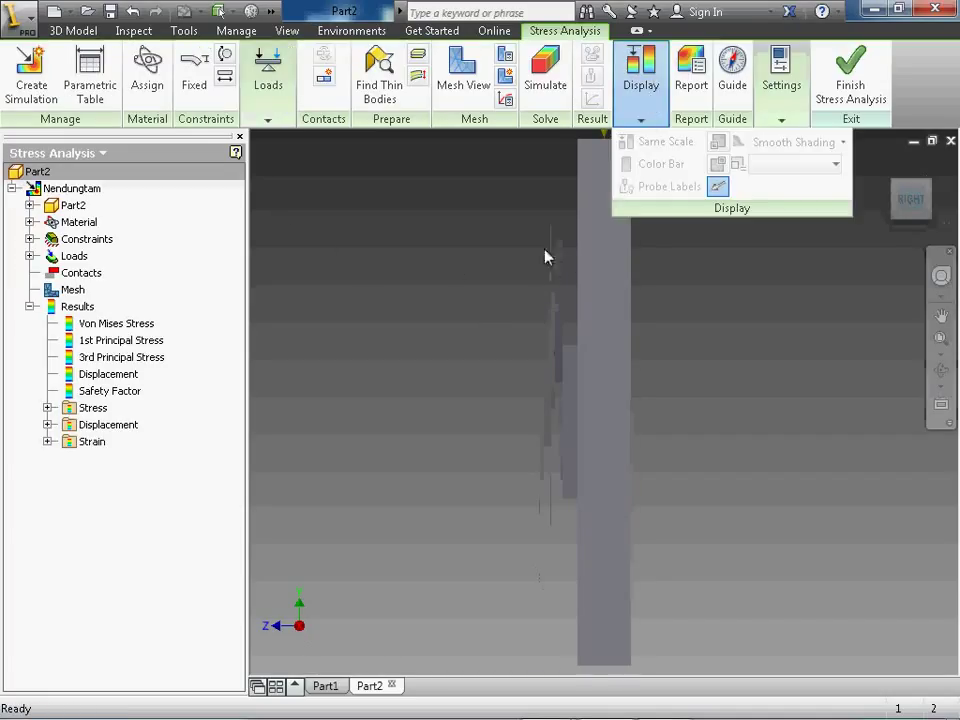
{"action": "left_click", "coordinate": [42, 100]}
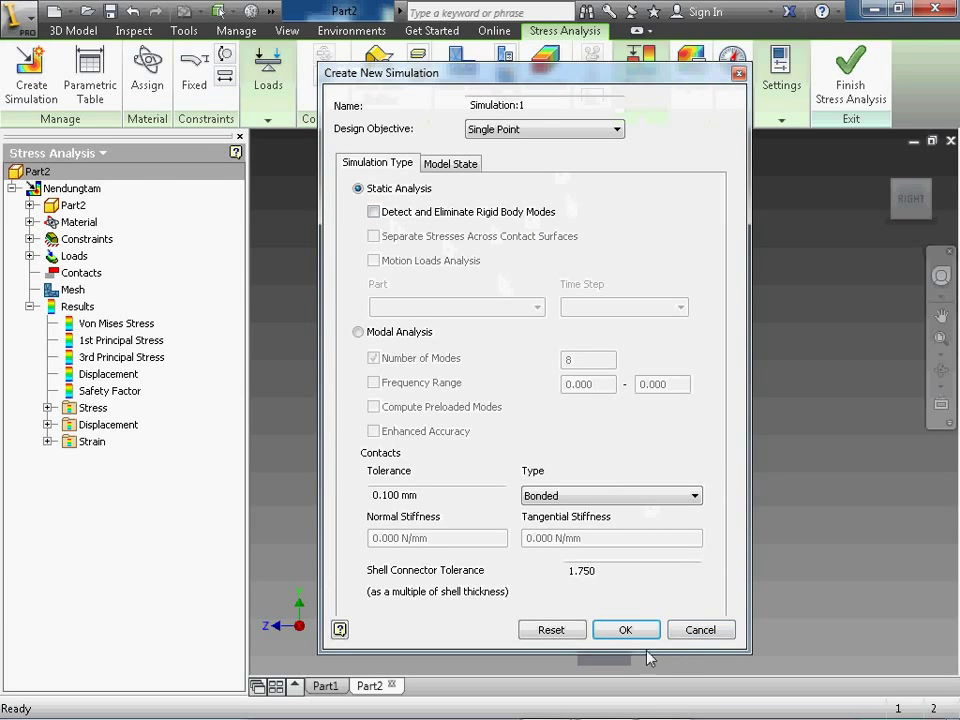
{"action": "left_click", "coordinate": [700, 629]}
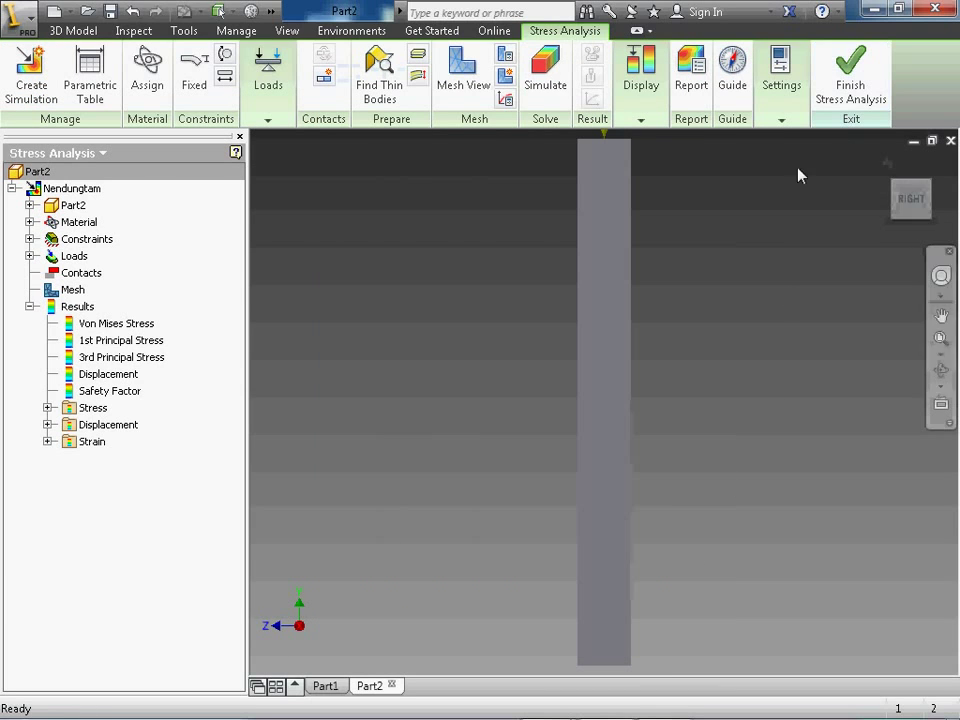
{"action": "left_click", "coordinate": [632, 116]}
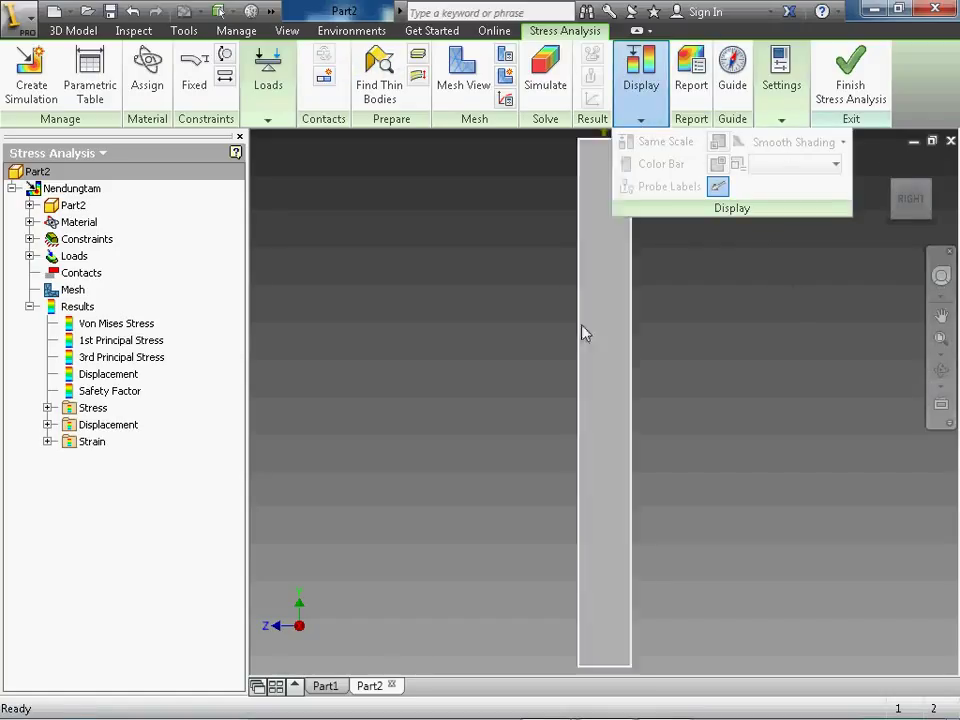
- Rerun the simulation to display the column's Von Mises stress in the Right view
{"action": "left_click", "coordinate": [545, 65]}
{"action": "left_click", "coordinate": [634, 350]}
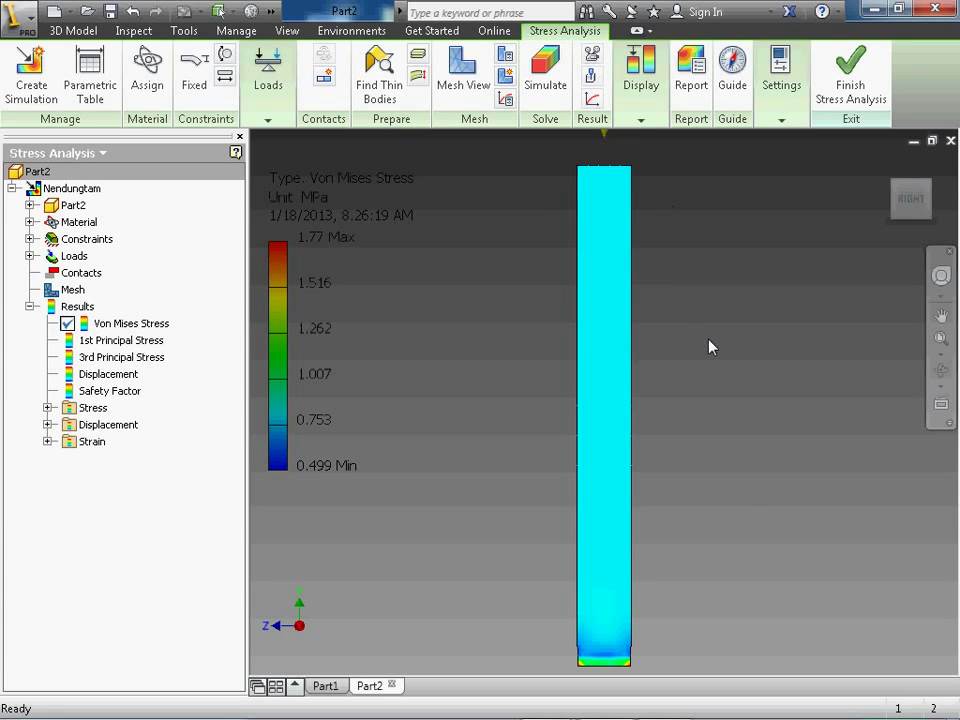
- Probe the Von Mises stress at about mid-height on the column's Right-view face
{"action": "middle_click_drag", "start_coordinate": [705, 347], "coordinate": [690, 330]}
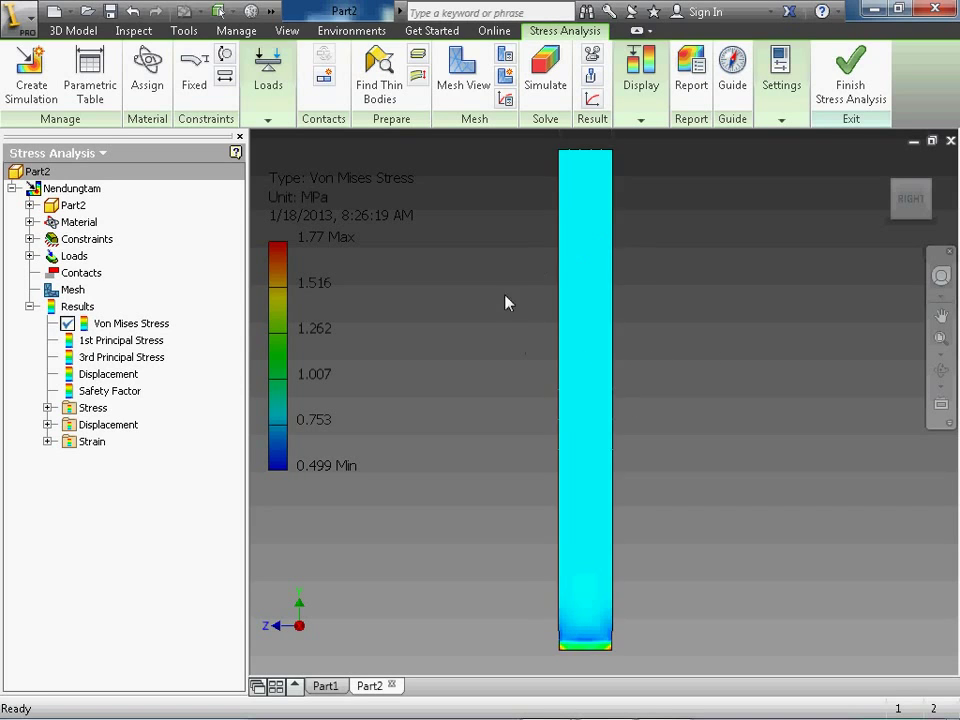
{"action": "left_click", "coordinate": [640, 119]}
{"action": "left_click", "coordinate": [591, 77]}
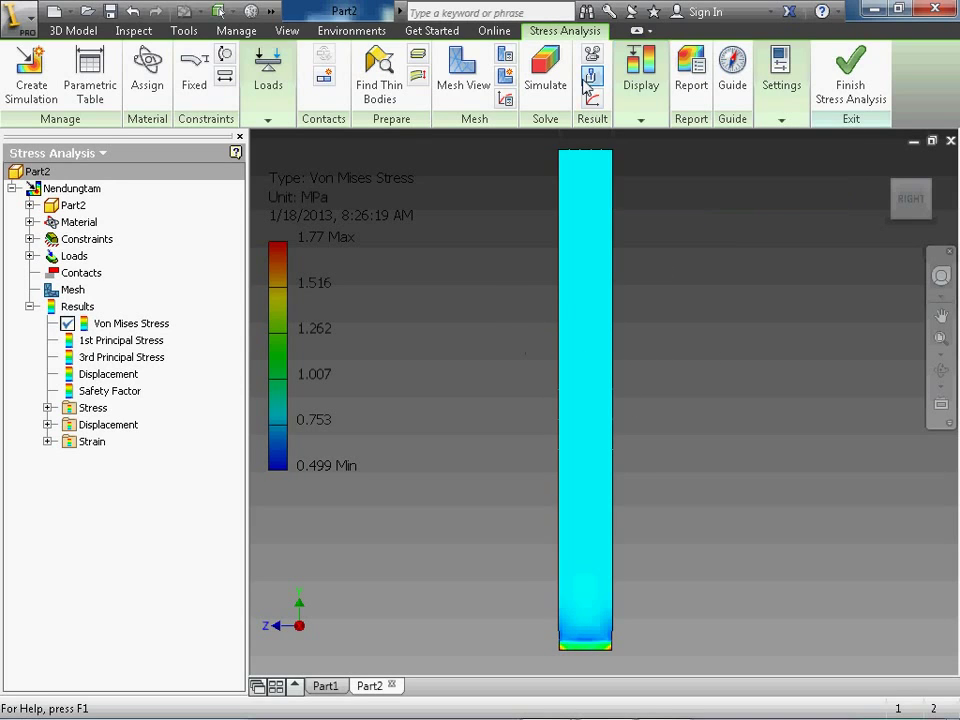
{"action": "left_click", "coordinate": [591, 341]}
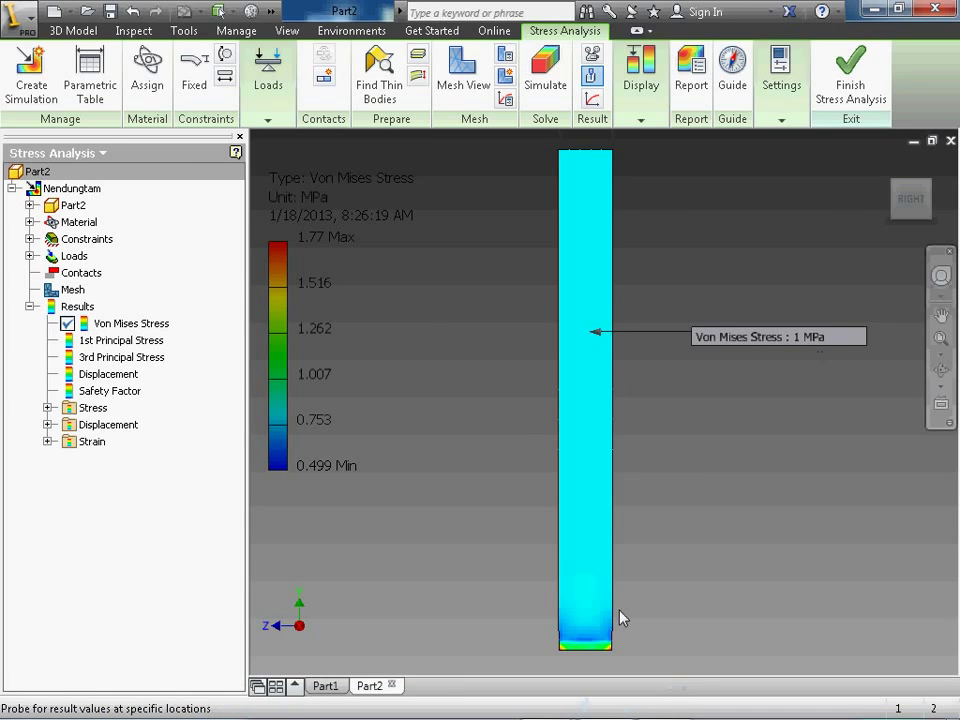
- Examine the Von Mises stress distribution at the edges and corners of the column's base, and decline the VAIO Care automatic checkup
{"action": "scroll", "coordinate": [620, 617], "scroll_direction": "up", "scroll_amount": 3}
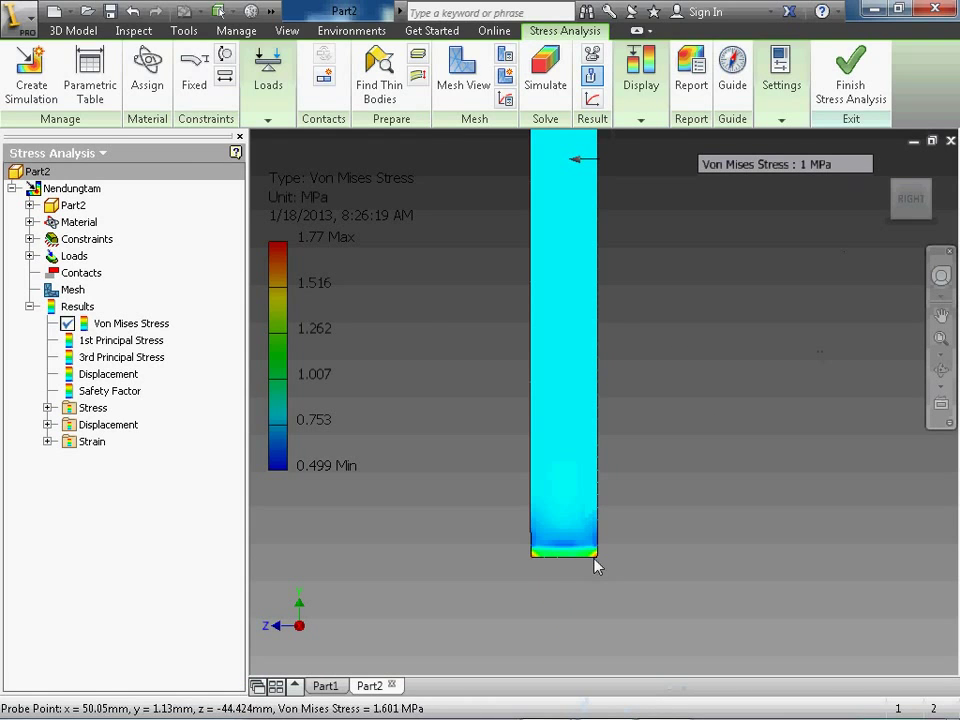
{"action": "middle_click_drag", "start_coordinate": [536, 566], "coordinate": [622, 542]}
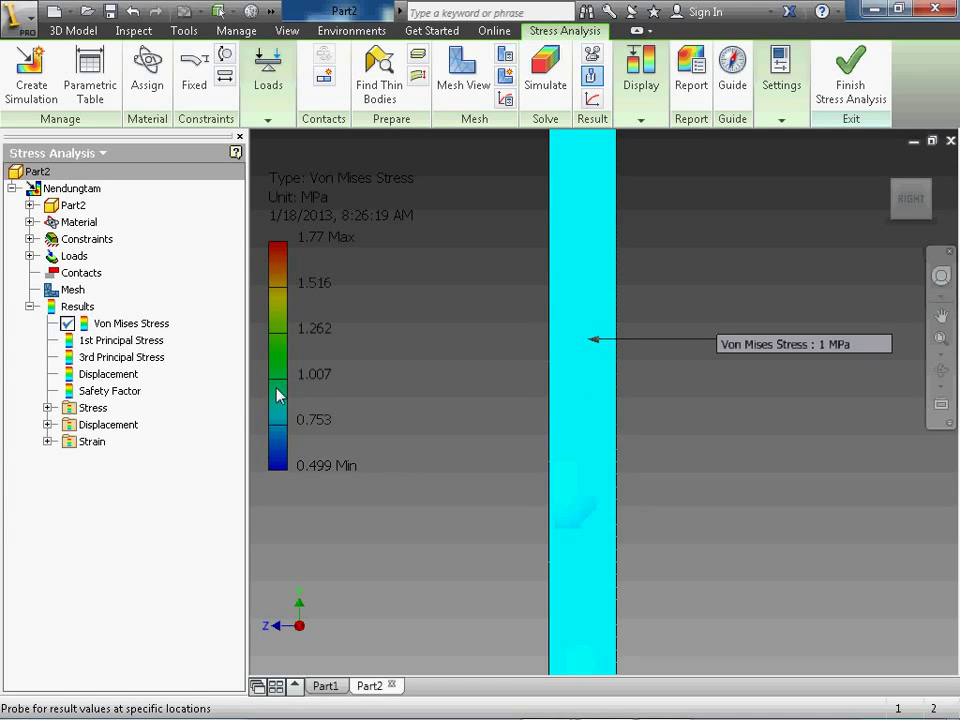
{"action": "mouse_move", "coordinate": [636, 409]}
{"action": "middle_mouse_down"}
{"action": "mouse_move", "coordinate": [690, 350]}
{"action": "mouse_move", "coordinate": [643, 424]}
{"action": "middle_mouse_up"}
{"action": "scroll", "coordinate": [697, 366], "scroll_direction": "down", "scroll_amount": 3}
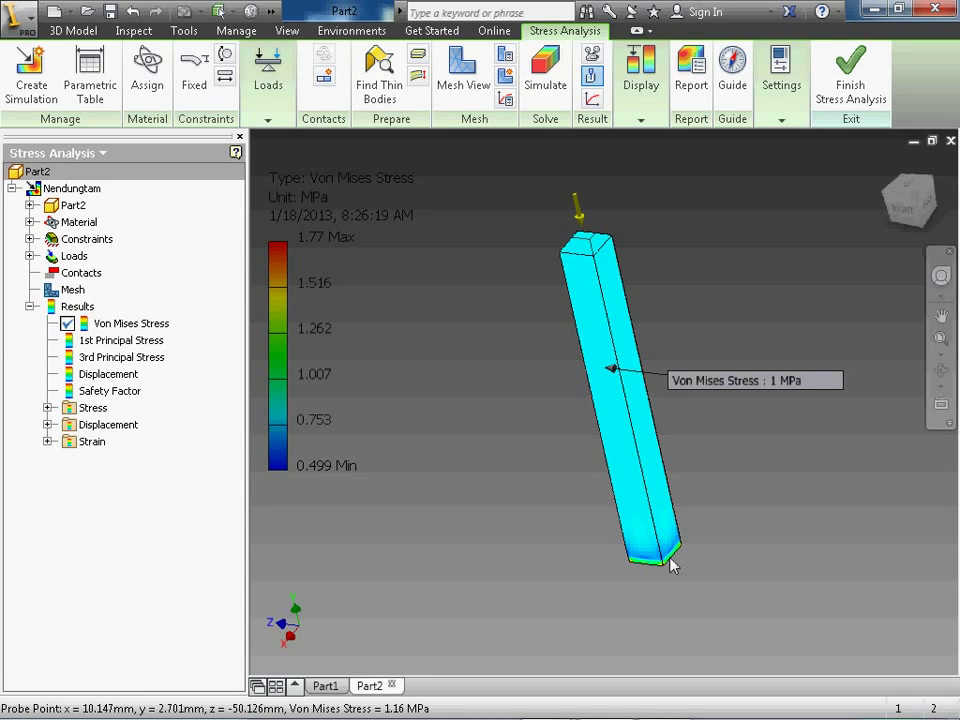
{"action": "middle_click_drag", "start_coordinate": [672, 566], "coordinate": [654, 514]}
{"action": "scroll", "coordinate": [660, 540], "scroll_direction": "up", "scroll_amount": 4}
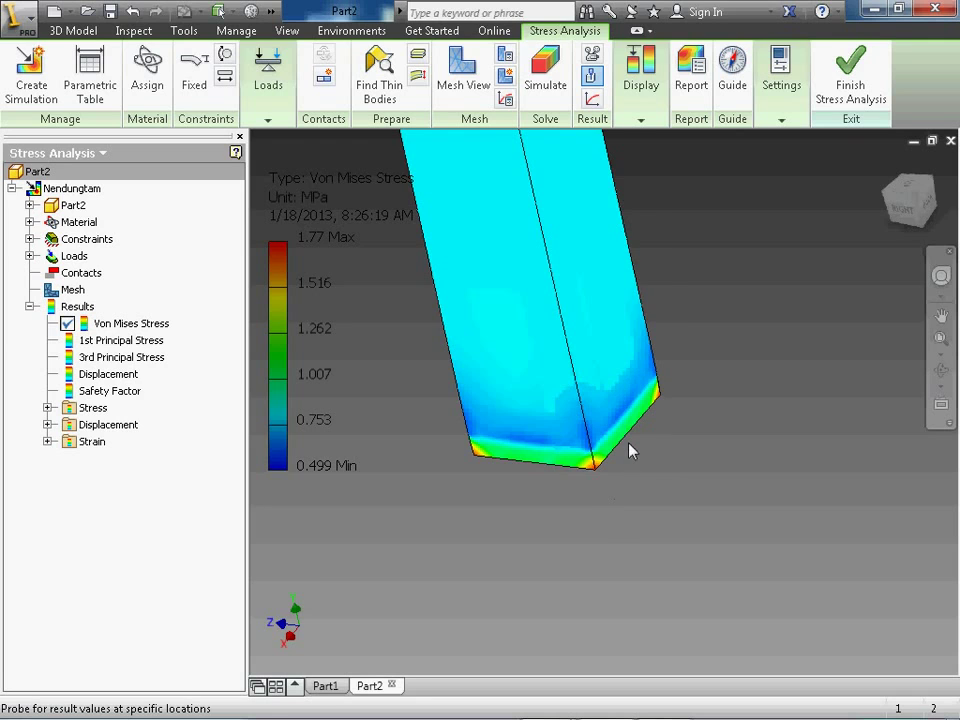
{"action": "scroll", "coordinate": [630, 452], "scroll_direction": "up", "scroll_amount": 2}
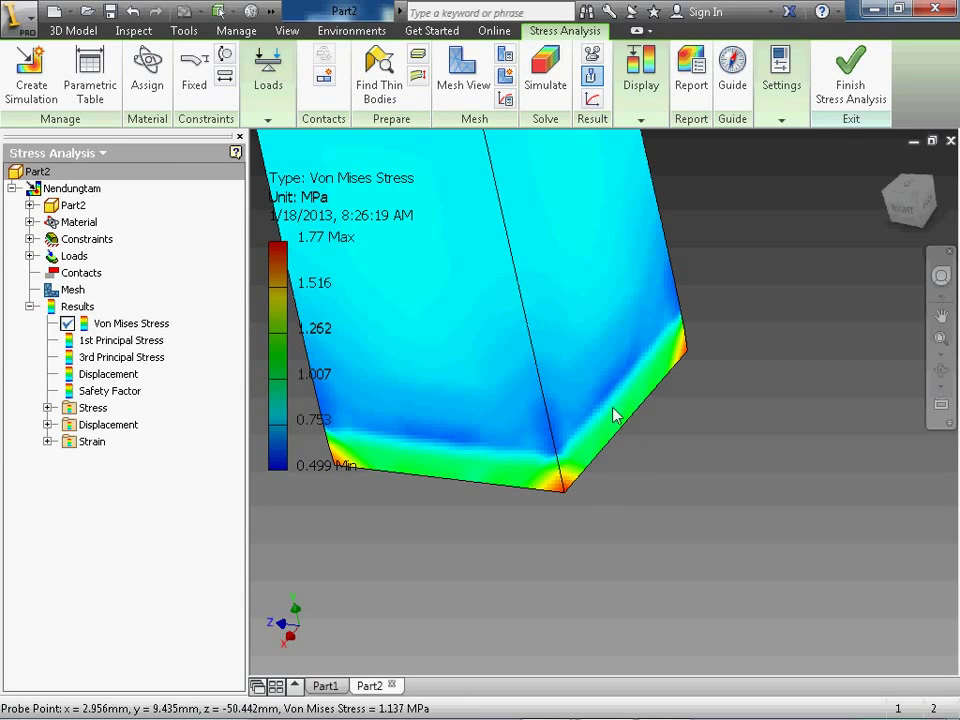
{"action": "middle_click_drag", "start_coordinate": [450, 468], "coordinate": [690, 420]}
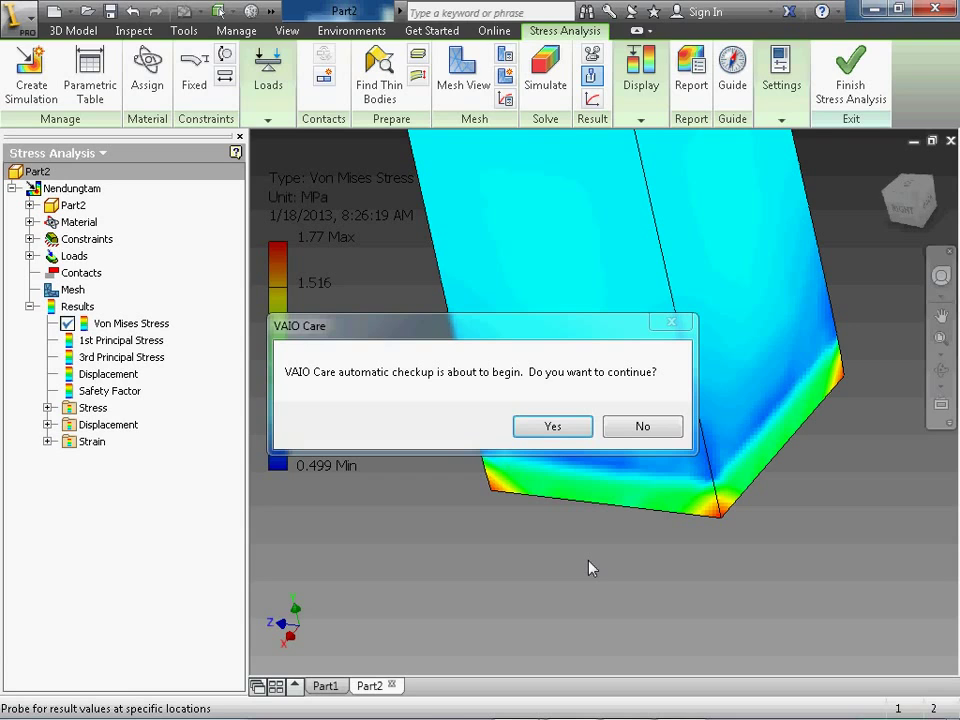
{"action": "left_click", "coordinate": [612, 428]}
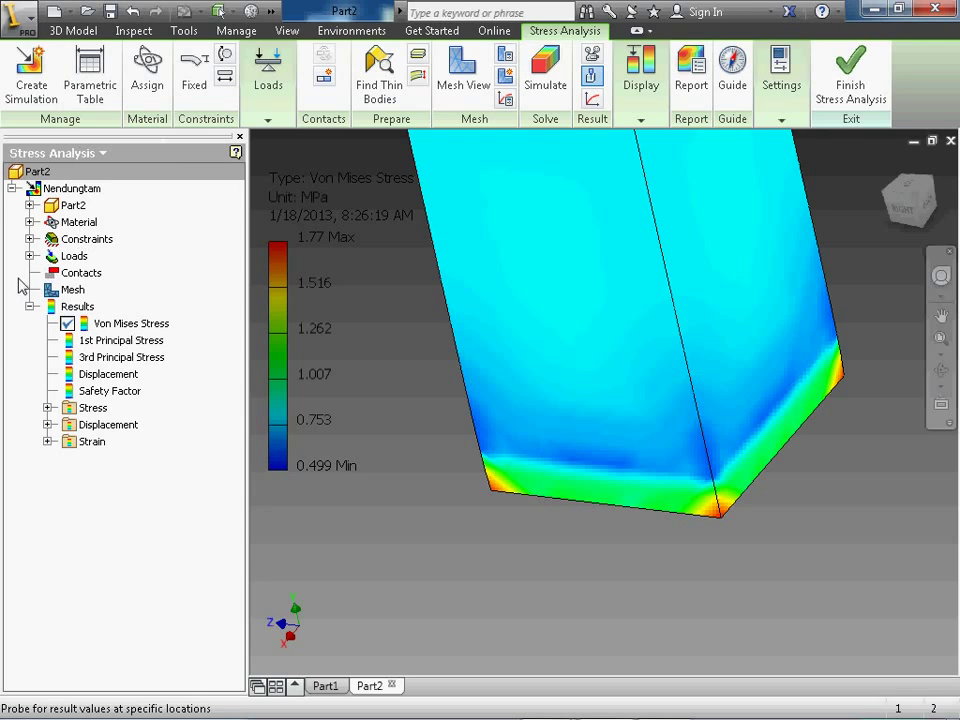
- Apply a frictionless constraint to the column's bottom face
{"action": "left_click", "coordinate": [30, 239]}
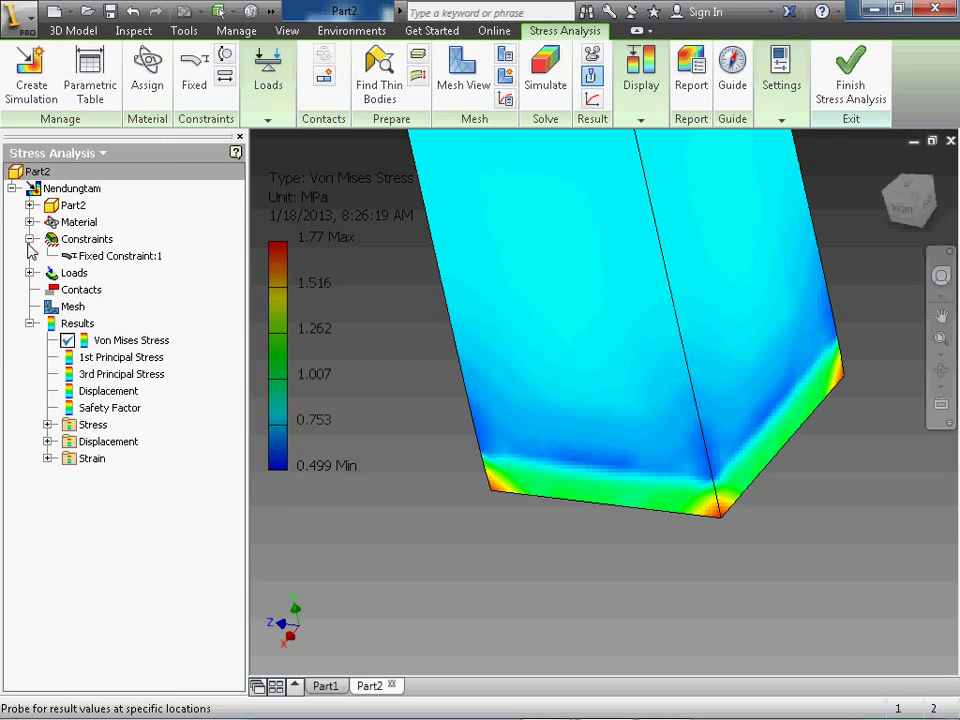
{"action": "right_click", "coordinate": [100, 263]}
{"action": "key", "text": "Escape"}
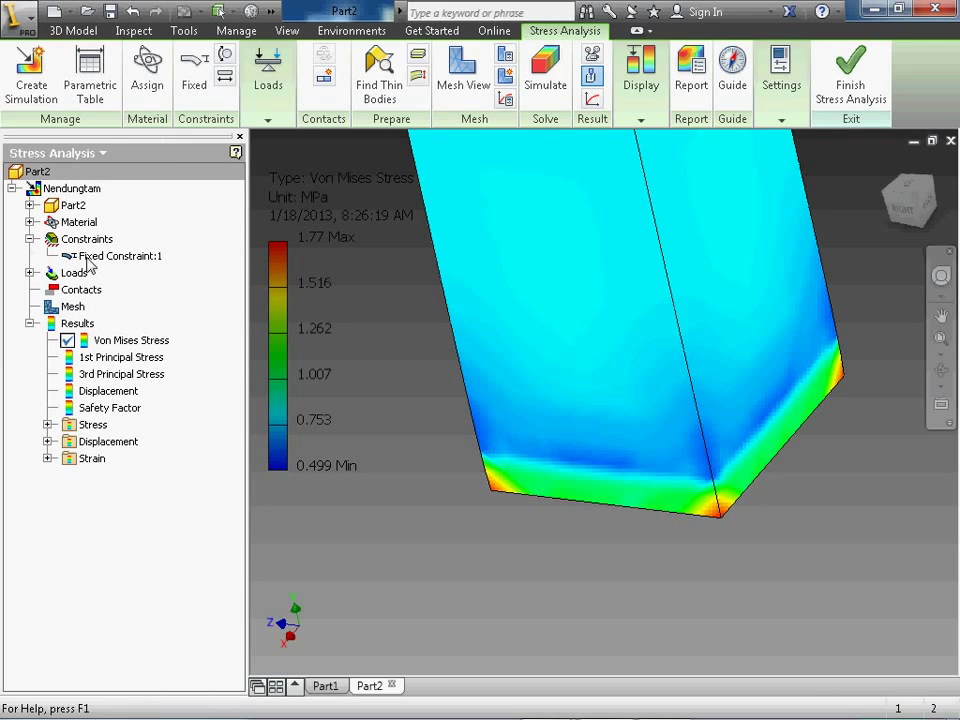
{"action": "right_click", "coordinate": [95, 245]}
{"action": "key", "text": "Escape"}
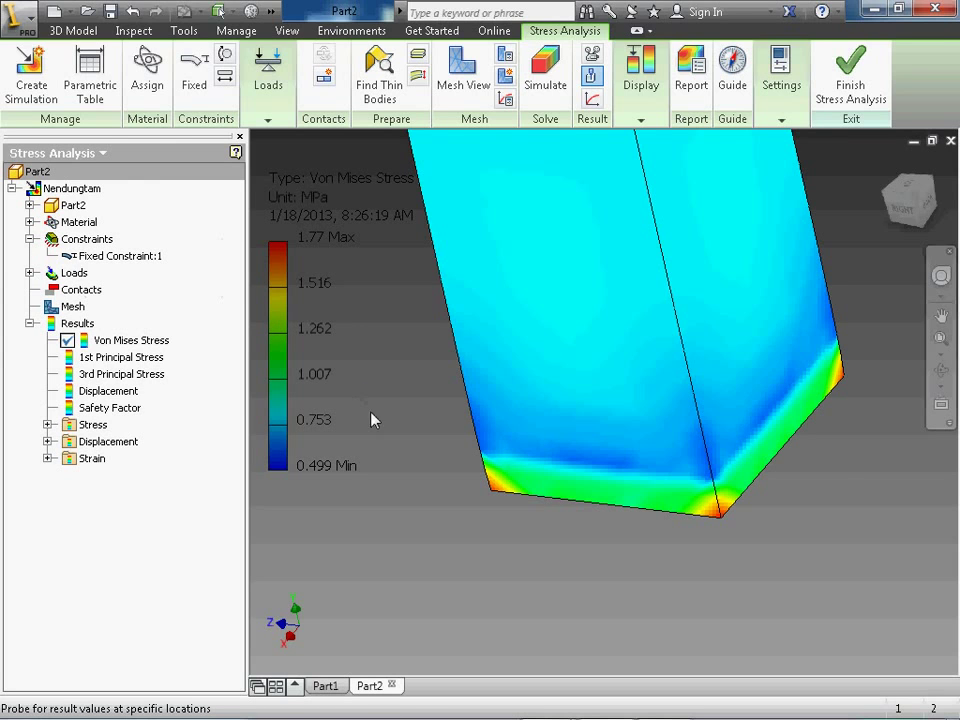
{"action": "middle_click_drag", "start_coordinate": [575, 480], "coordinate": [529, 420], "text": "shift"}
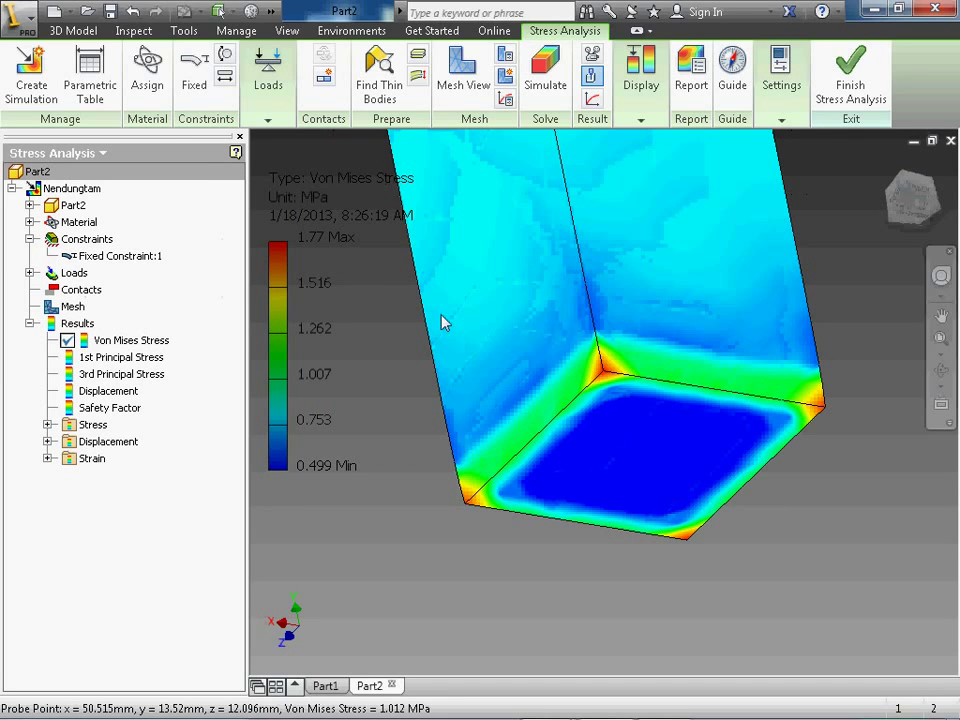
{"action": "left_click", "coordinate": [268, 85]}
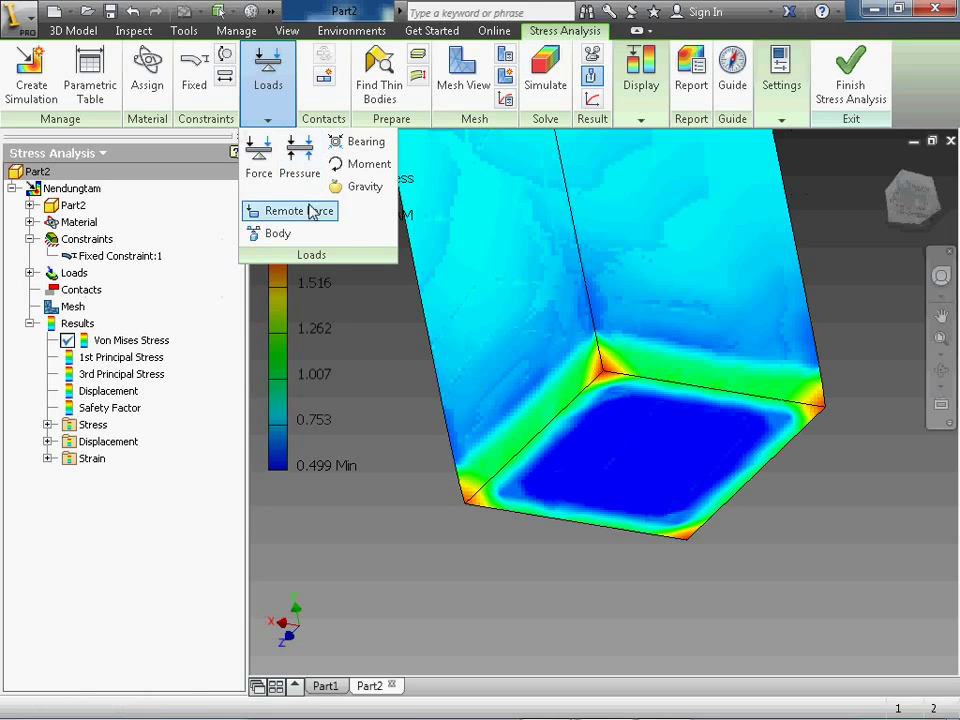
{"action": "left_click", "coordinate": [224, 80]}
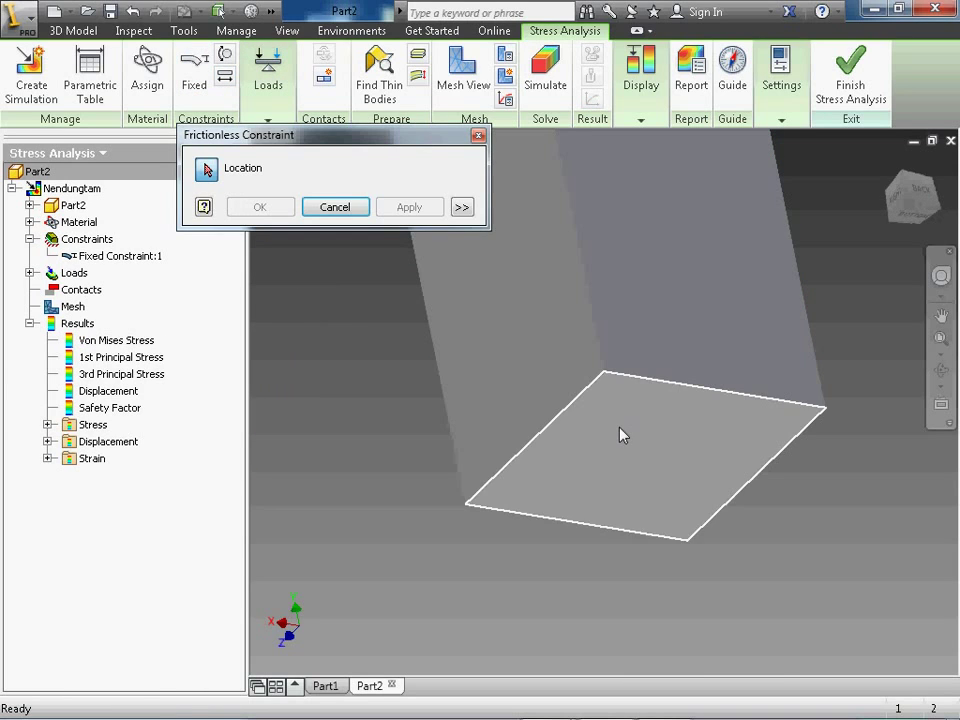
{"action": "left_click", "coordinate": [620, 434]}
{"action": "left_click", "coordinate": [411, 208]}
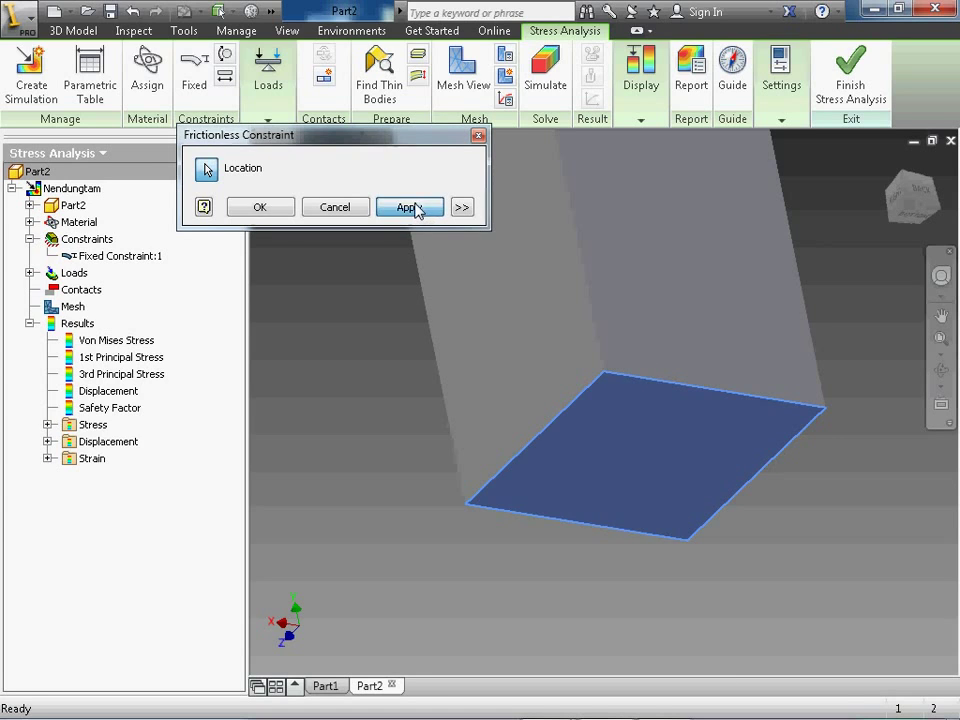
{"action": "left_click", "coordinate": [340, 208]}
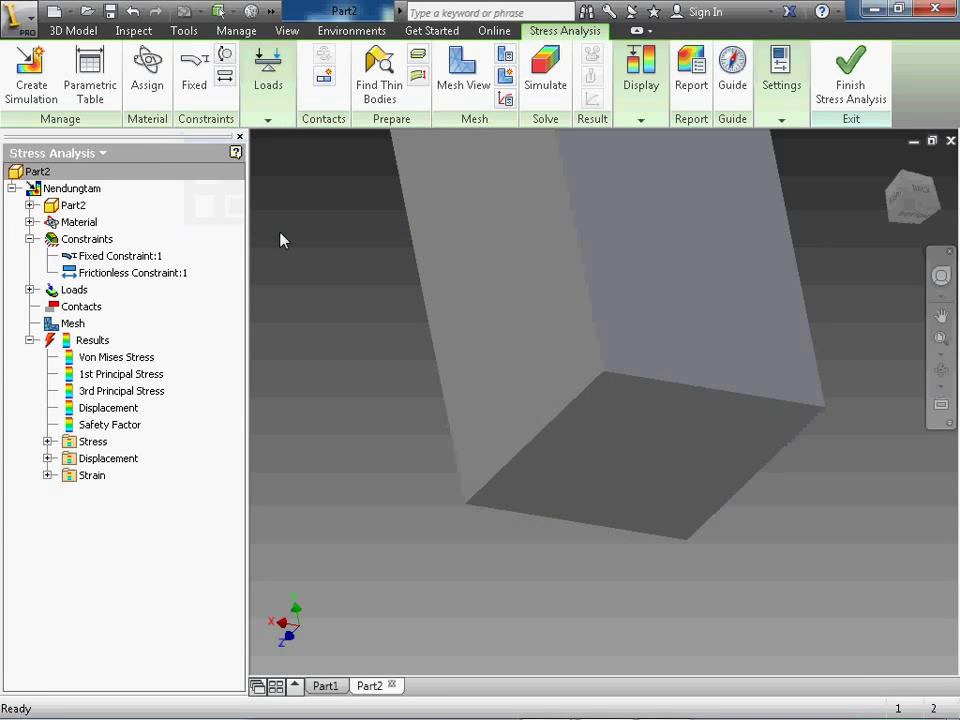
- Delete the column's fixed constraint and try to run the simulation with only the bottom frictionless constraint
{"action": "right_click", "coordinate": [135, 259]}
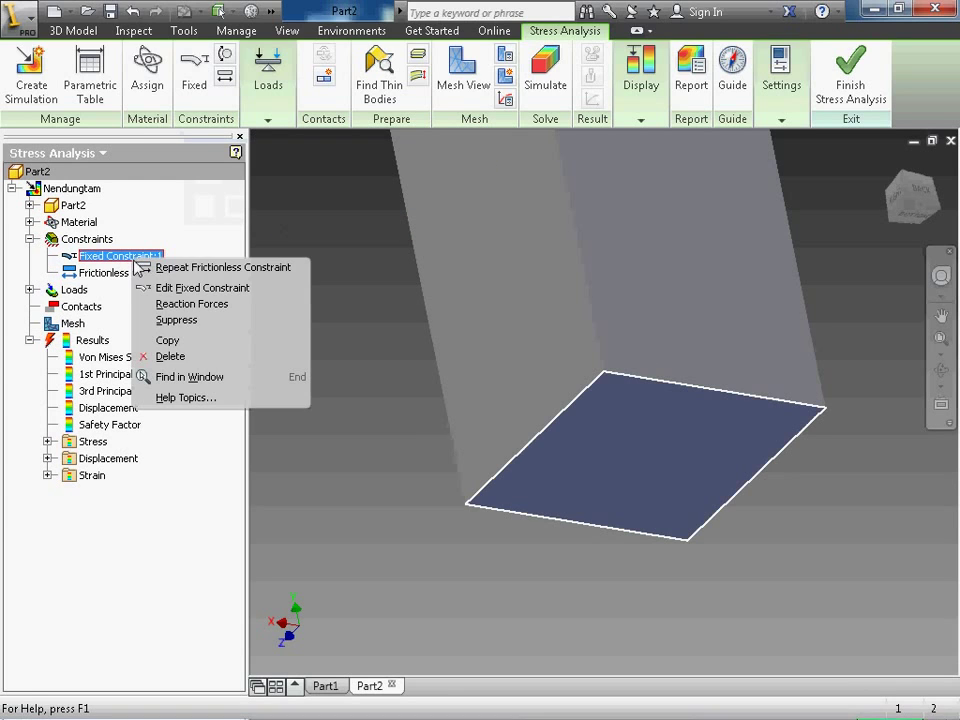
{"action": "left_click", "coordinate": [169, 357]}
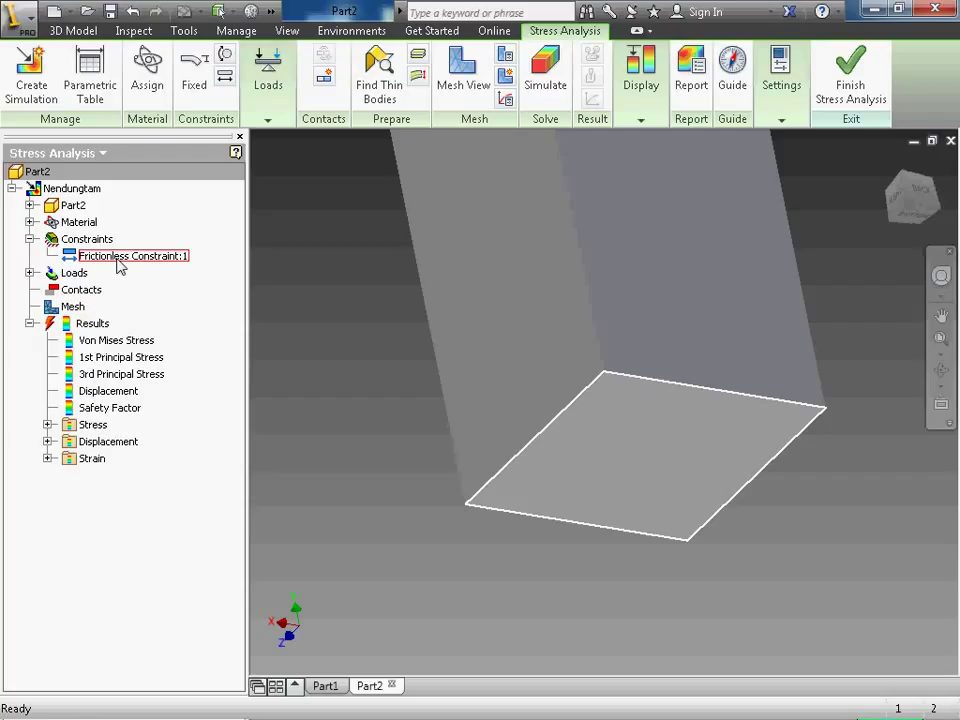
{"action": "left_click", "coordinate": [540, 66]}
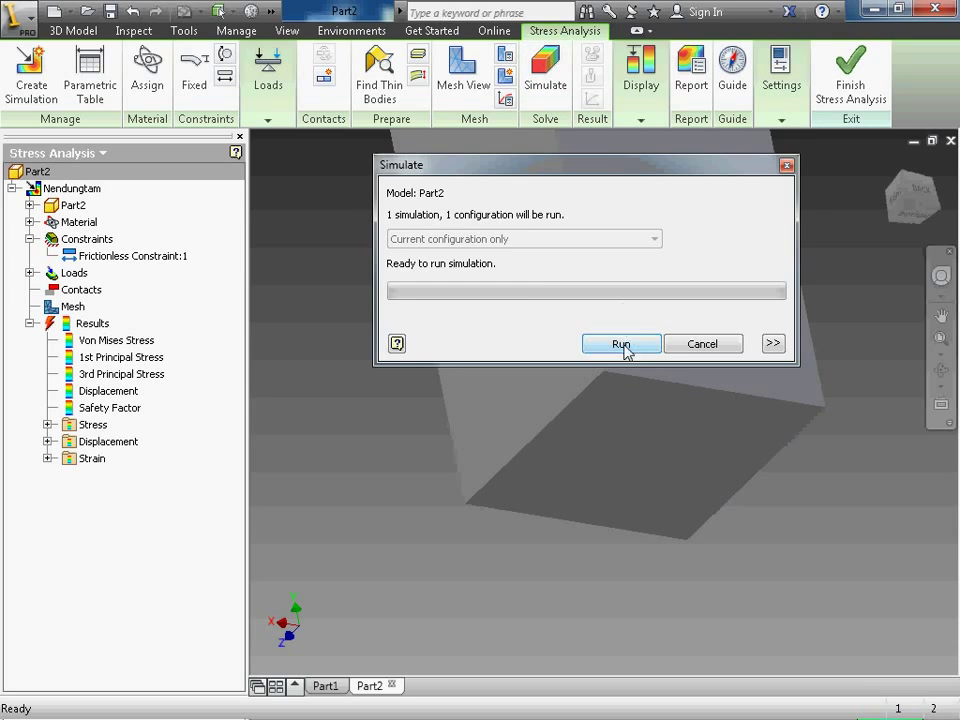
{"action": "left_click", "coordinate": [622, 347]}
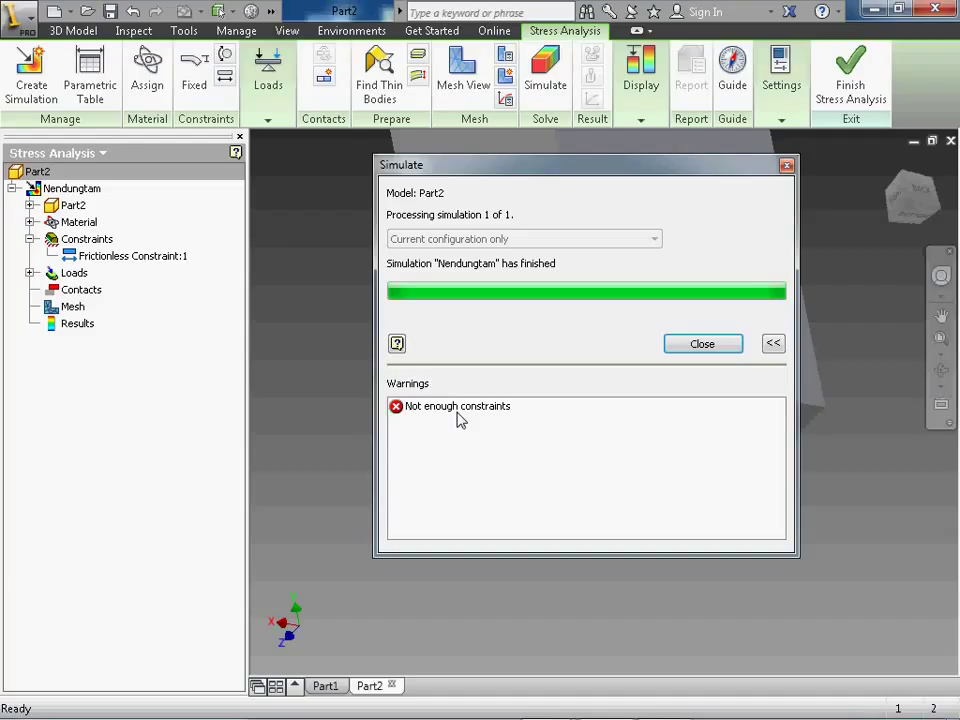
{"action": "left_click", "coordinate": [786, 166]}
- Add a frictionless constraint on the column's long side face that faces negative Z
{"action": "middle_click_drag", "start_coordinate": [707, 251], "coordinate": [649, 360], "text": "shift"}
{"action": "left_click", "coordinate": [255, 108]}
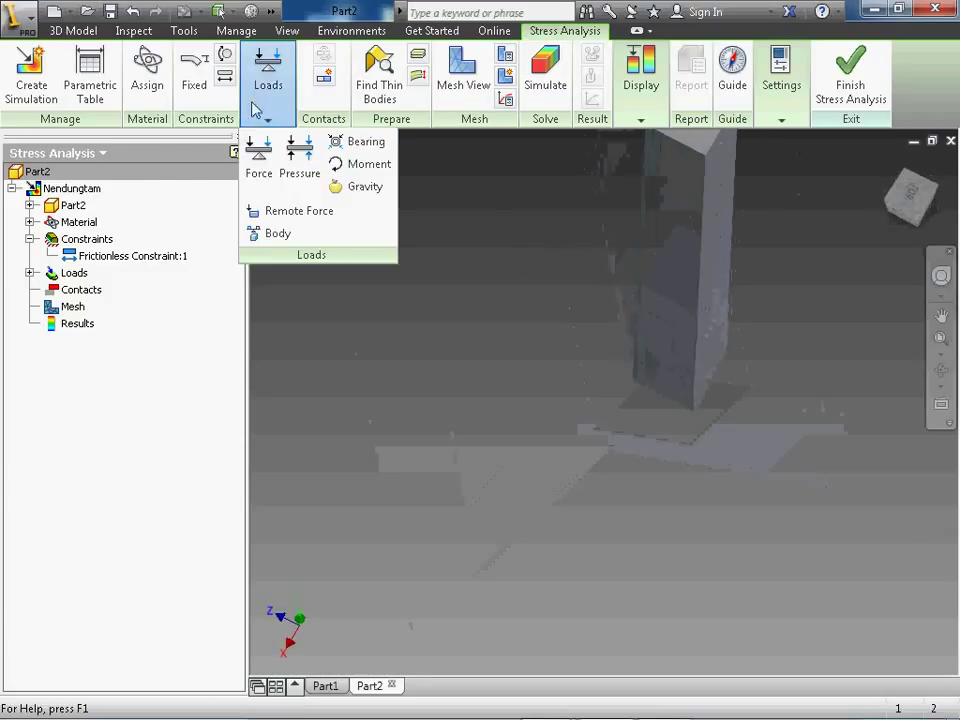
{"action": "left_click", "coordinate": [225, 75]}
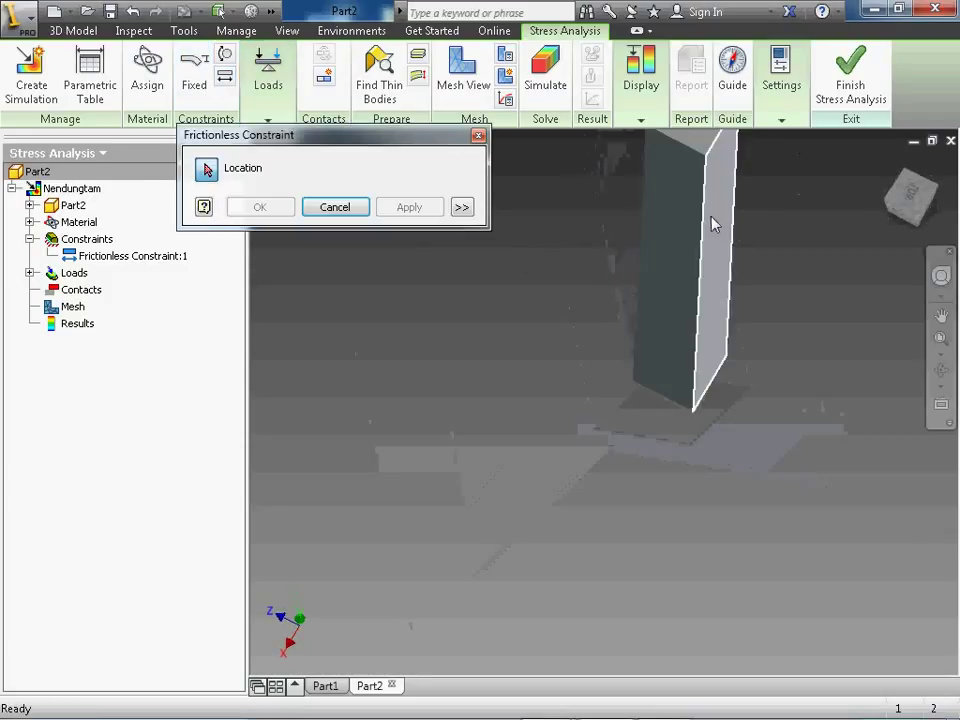
{"action": "left_click", "coordinate": [715, 224]}
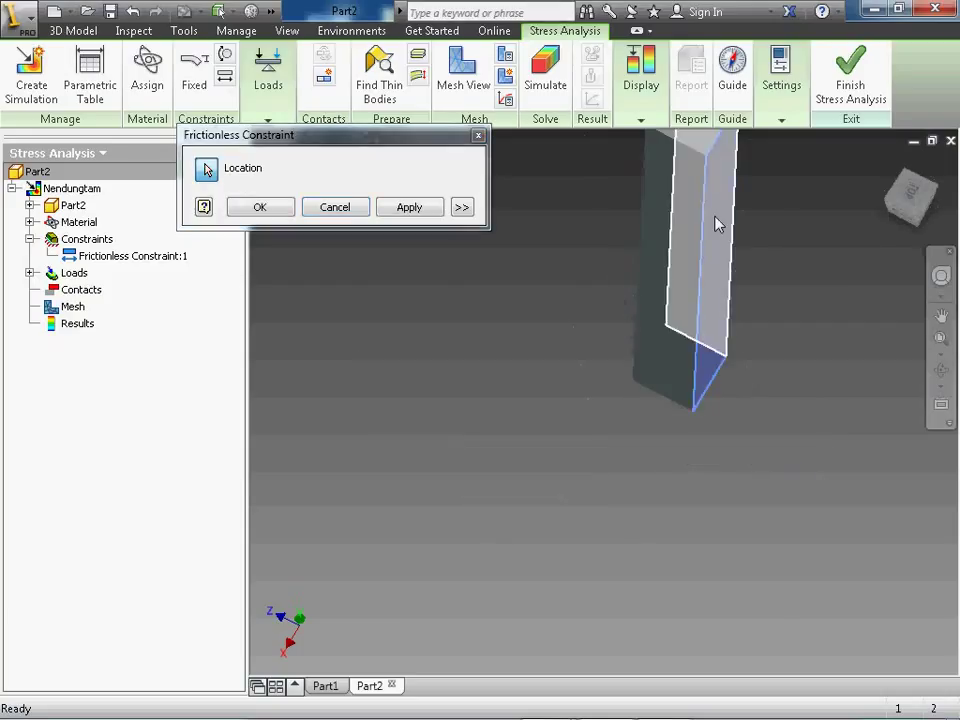
{"action": "left_click", "coordinate": [412, 208]}
- Try to run the simulation with the two frictionless constraints, then close the simulation dialog
{"action": "left_click", "coordinate": [546, 88]}
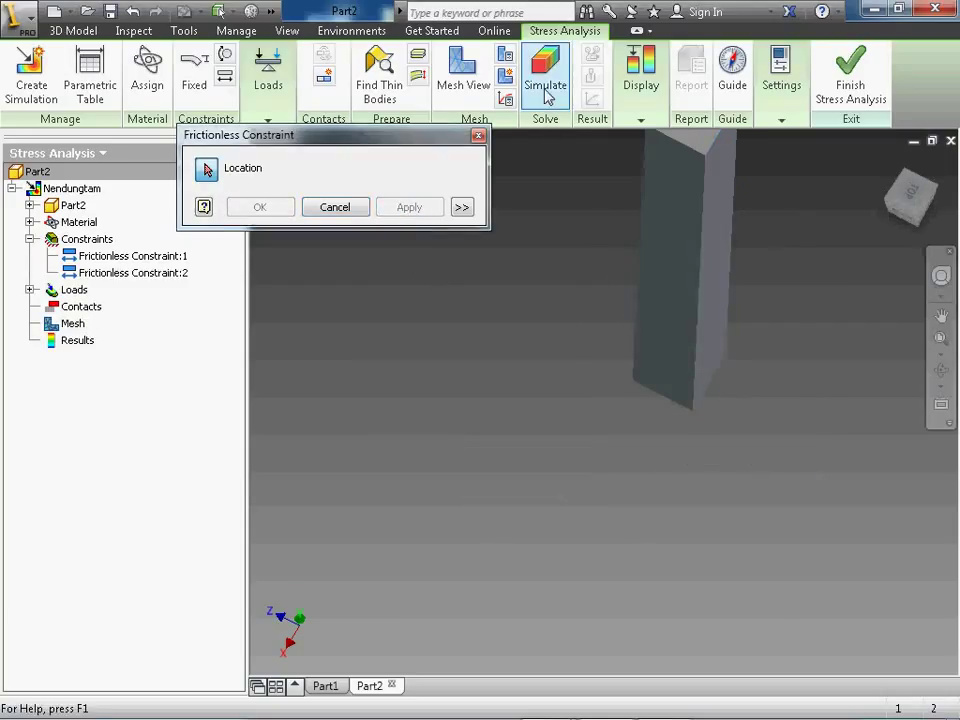
{"action": "left_click", "coordinate": [630, 346]}
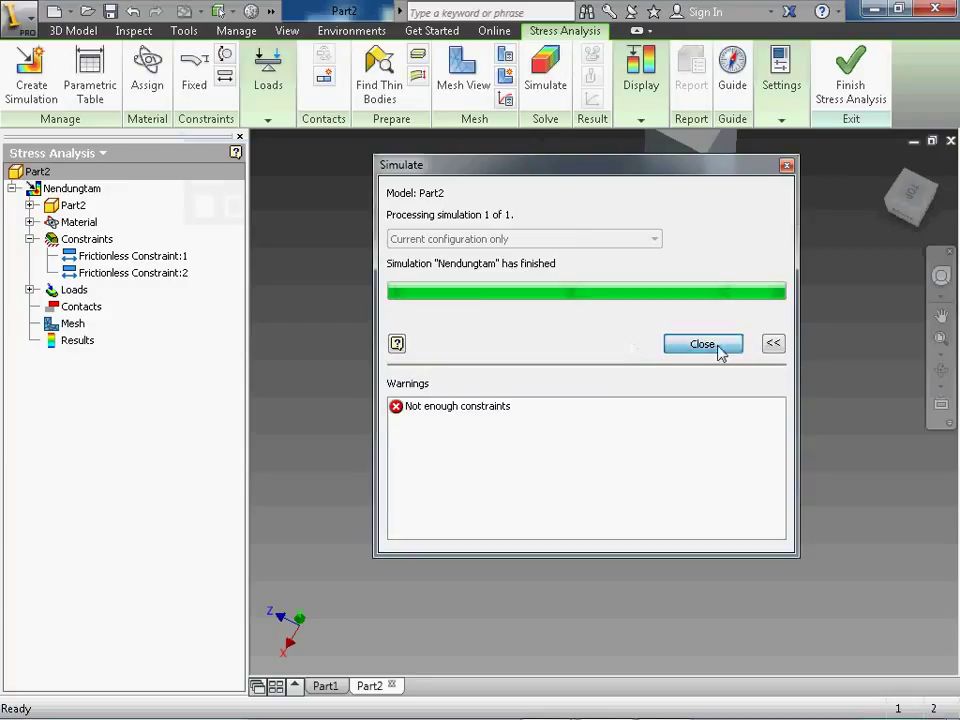
{"action": "left_click", "coordinate": [720, 353]}
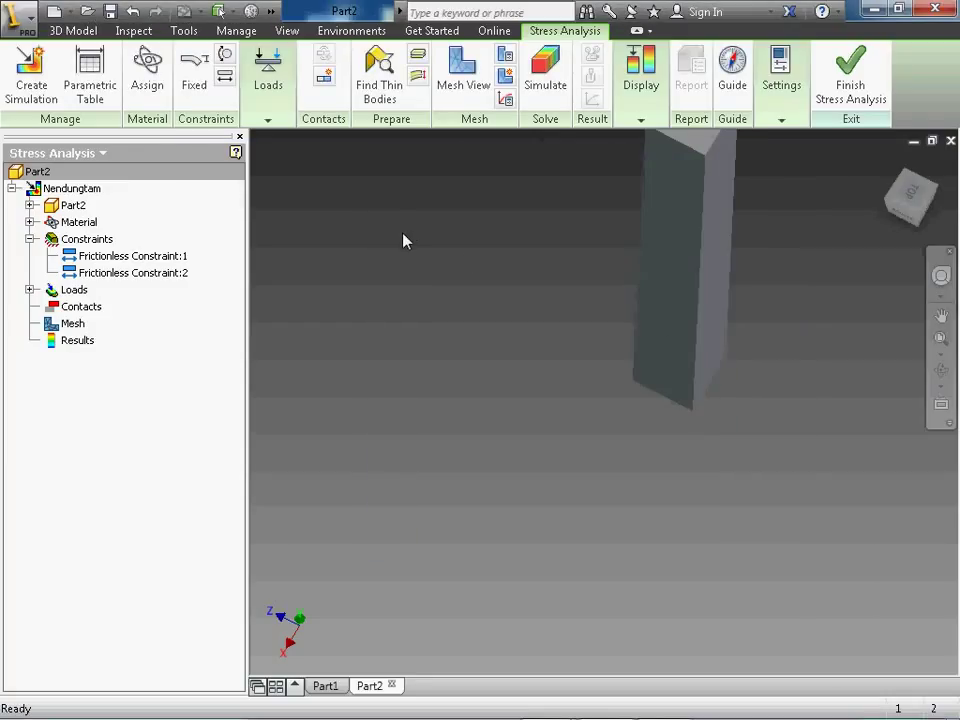
- Add a frictionless constraint on the adjacent long side face that faces positive X, and run the simulation
{"action": "left_click", "coordinate": [225, 76]}
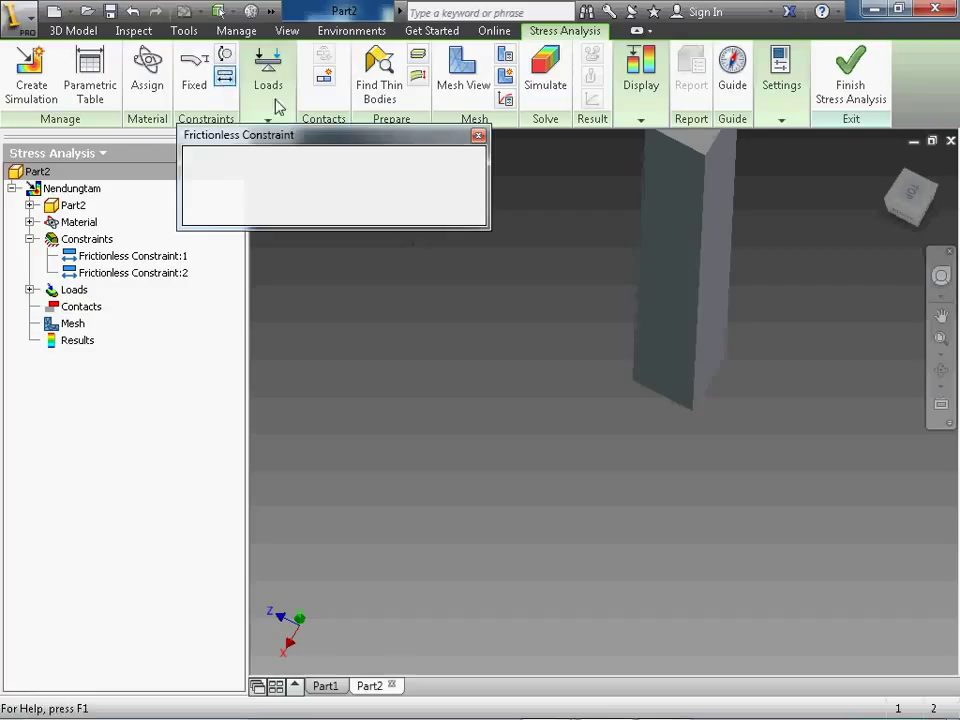
{"action": "left_click", "coordinate": [685, 204]}
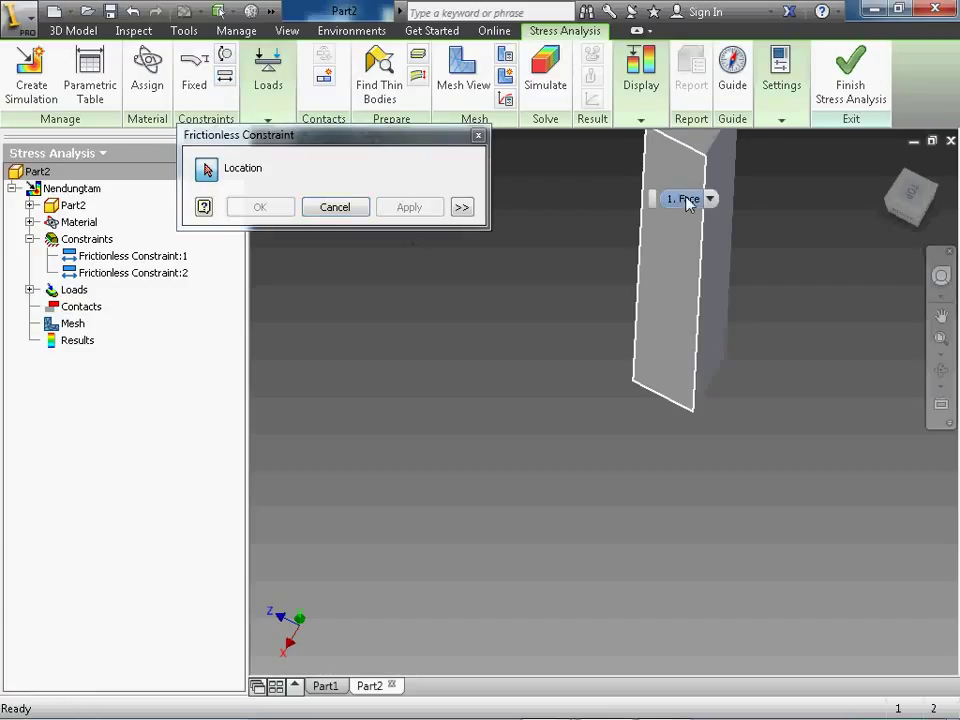
{"action": "left_click", "coordinate": [675, 287]}
{"action": "left_click", "coordinate": [410, 208]}
{"action": "left_click", "coordinate": [330, 210]}
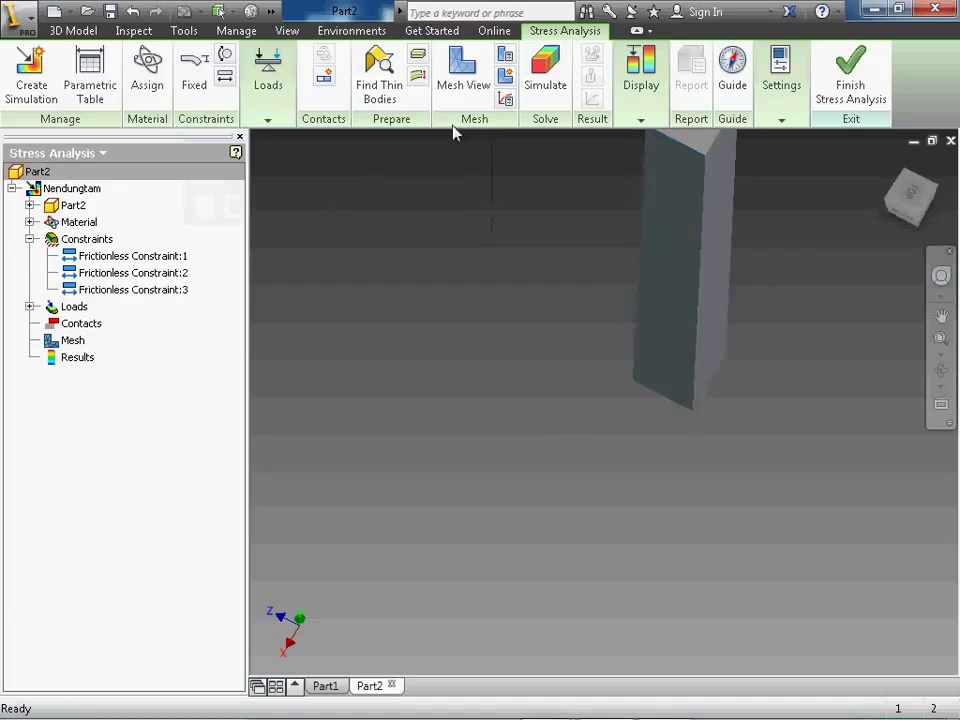
{"action": "left_click", "coordinate": [546, 93]}
{"action": "left_click", "coordinate": [617, 346]}
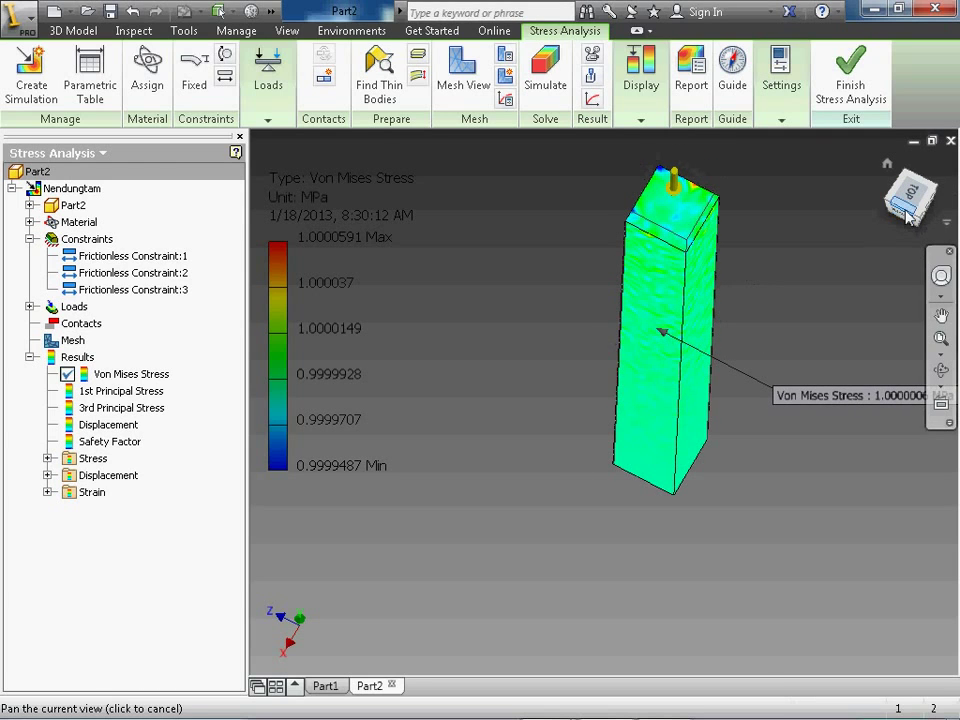
- Examine the Von Mises stress contours on the column's loaded top face and in the Top and Right views
{"action": "left_click", "coordinate": [903, 225]}
{"action": "scroll", "coordinate": [640, 304], "scroll_direction": "up", "scroll_amount": 5}
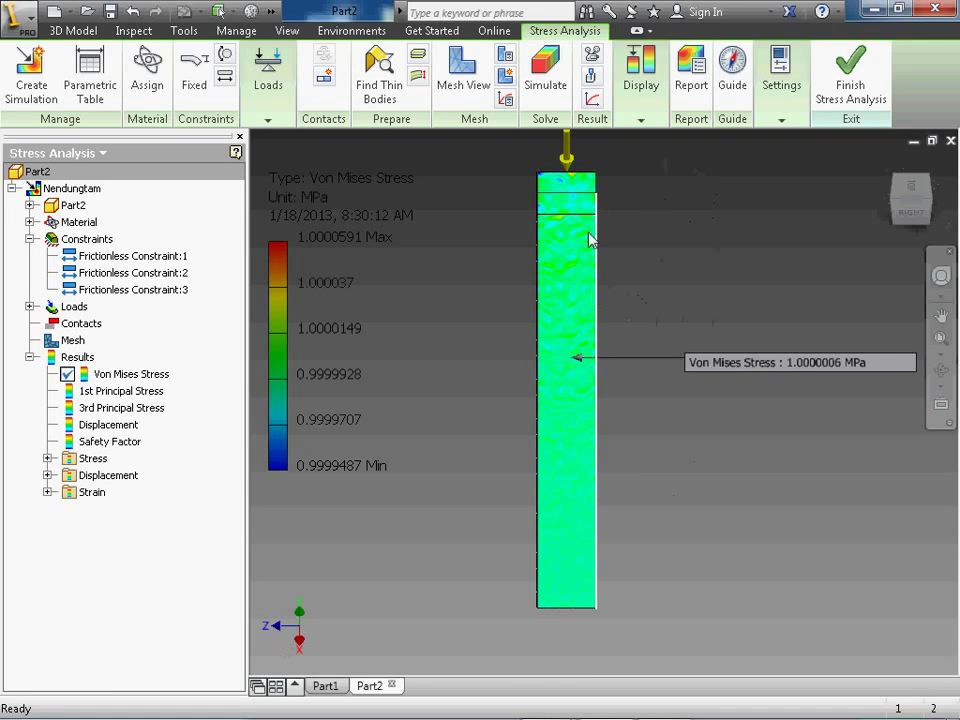
{"action": "left_click_drag", "start_coordinate": [628, 290], "coordinate": [454, 236]}
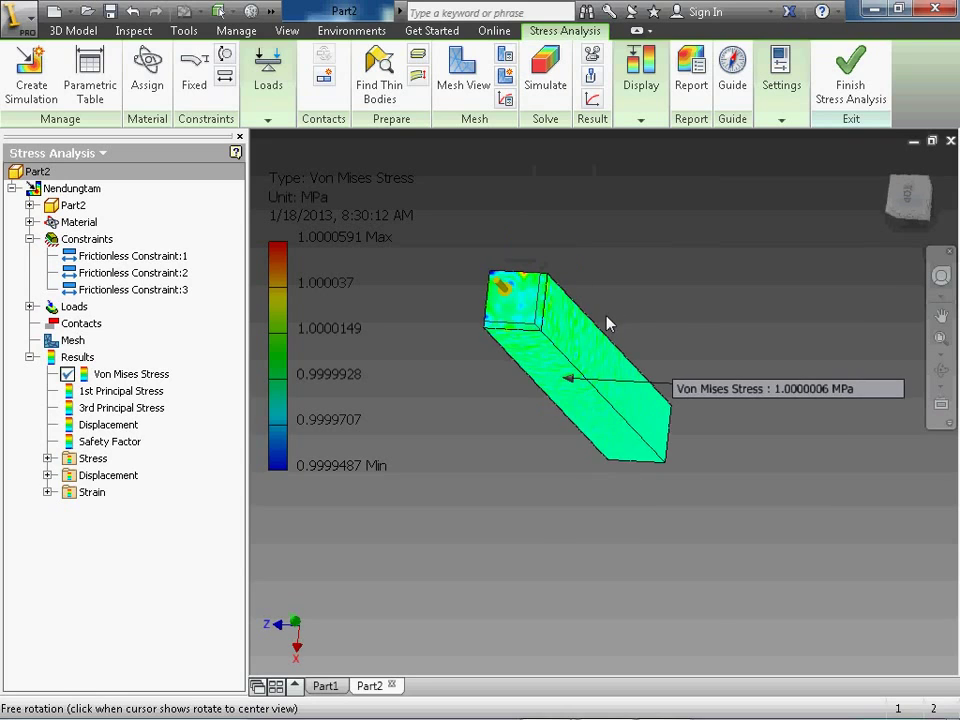
{"action": "scroll", "coordinate": [484, 306], "scroll_direction": "up", "scroll_amount": 4}
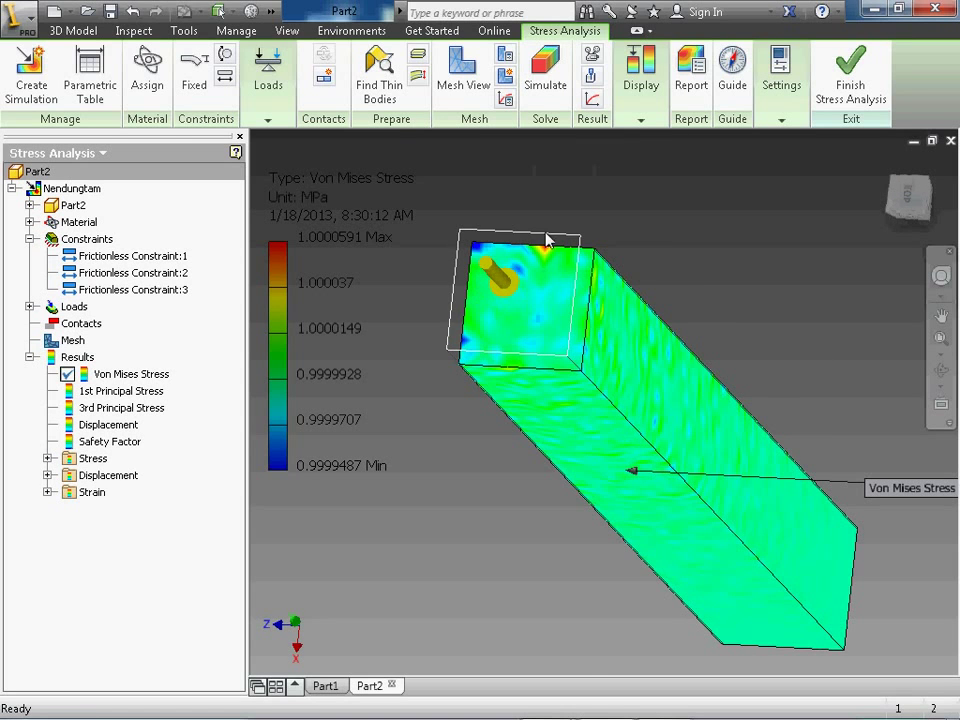
{"action": "scroll", "coordinate": [535, 263], "scroll_direction": "up", "scroll_amount": 3}
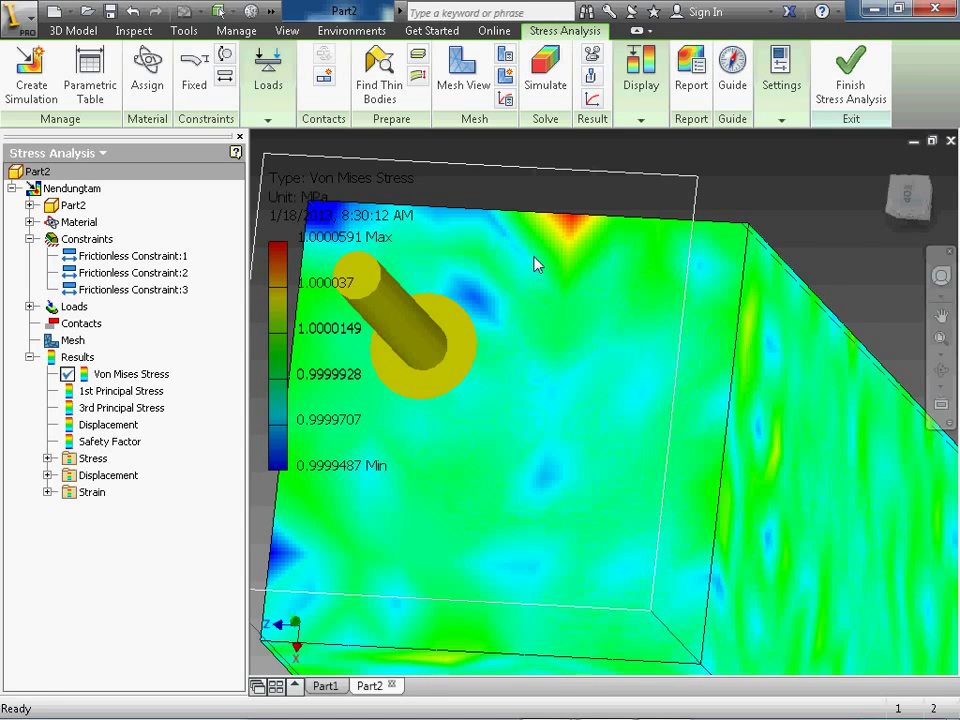
{"action": "scroll", "coordinate": [535, 263], "scroll_direction": "down", "scroll_amount": 3}
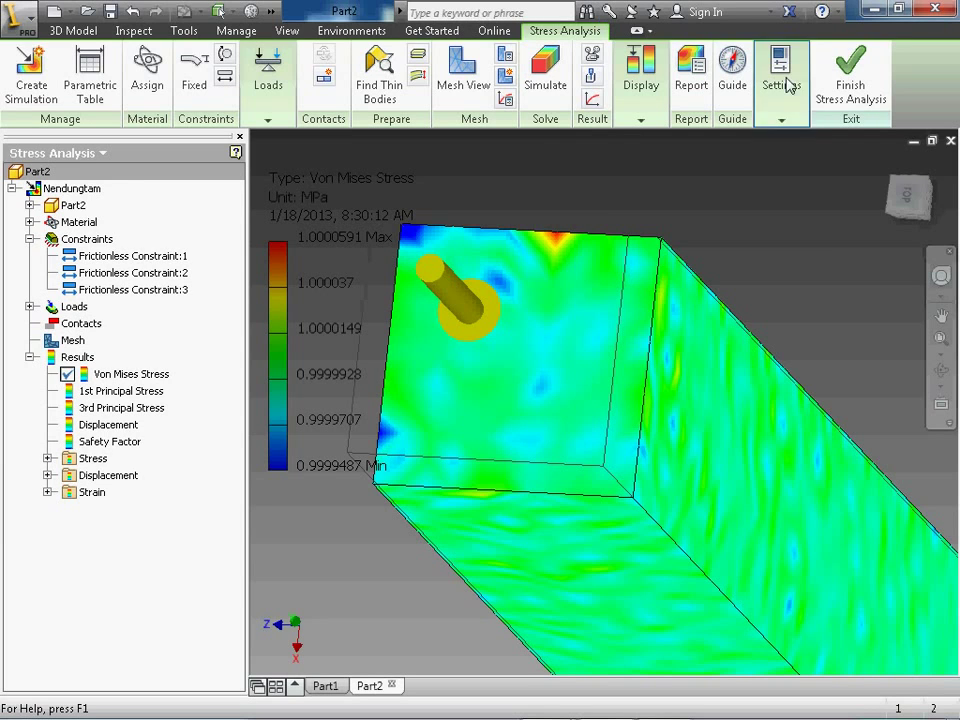
{"action": "left_click", "coordinate": [908, 200]}
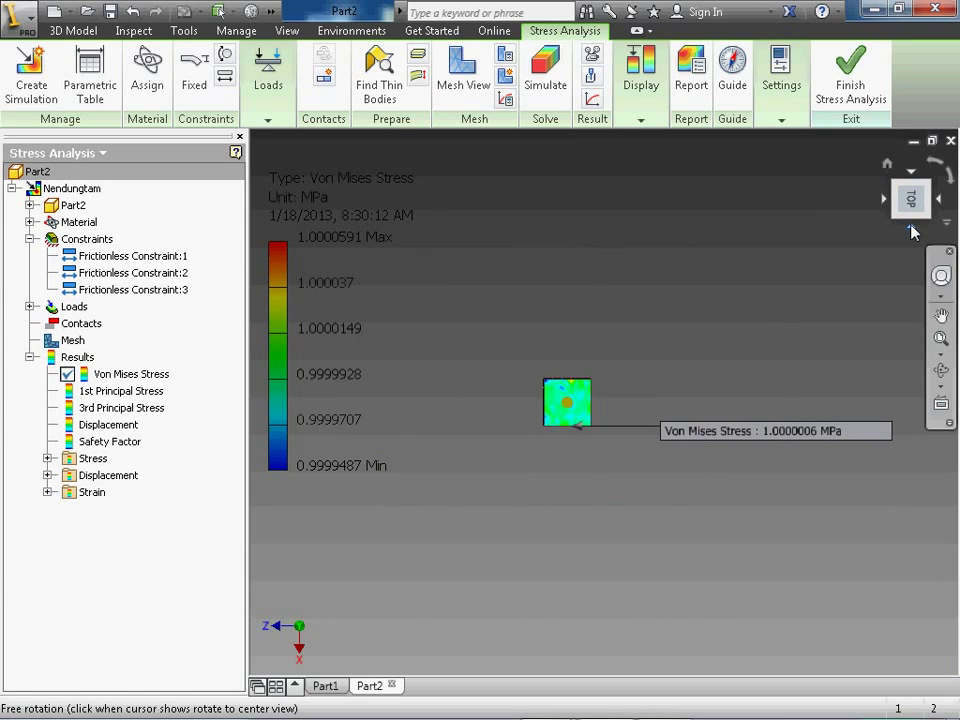
{"action": "left_click", "coordinate": [912, 200]}
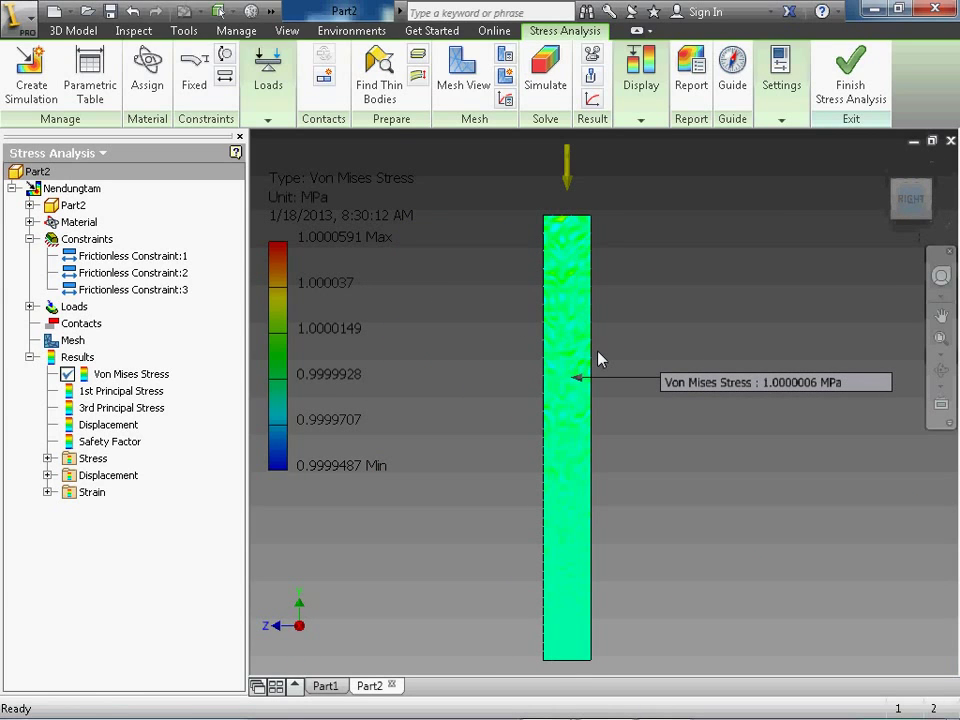